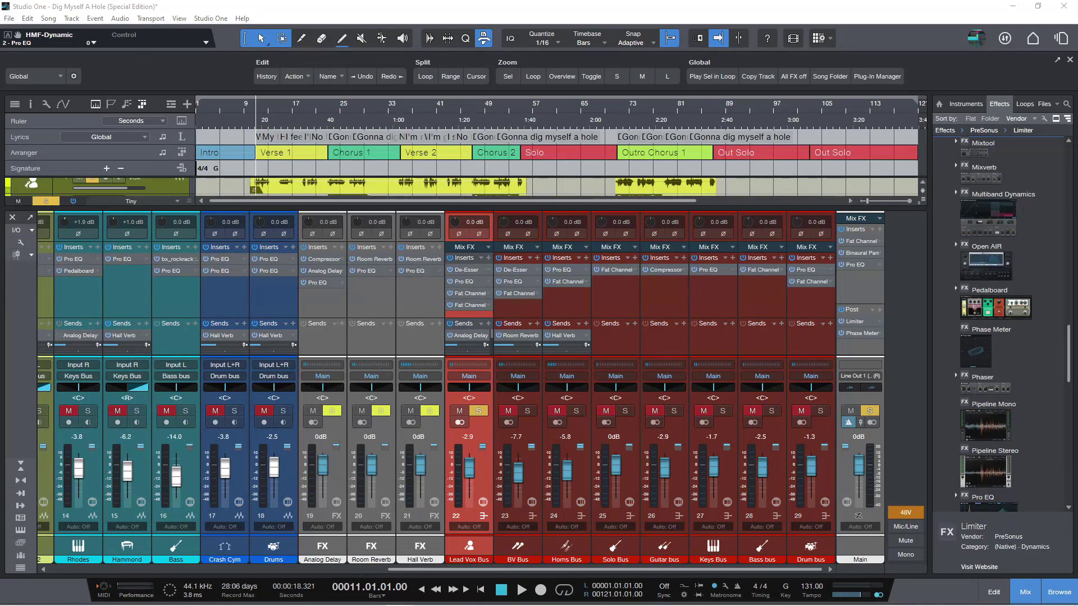
Open the De-Esser insert on the Lead Vox Bus and move its window down over the mixer channels.
left_click(489, 273)
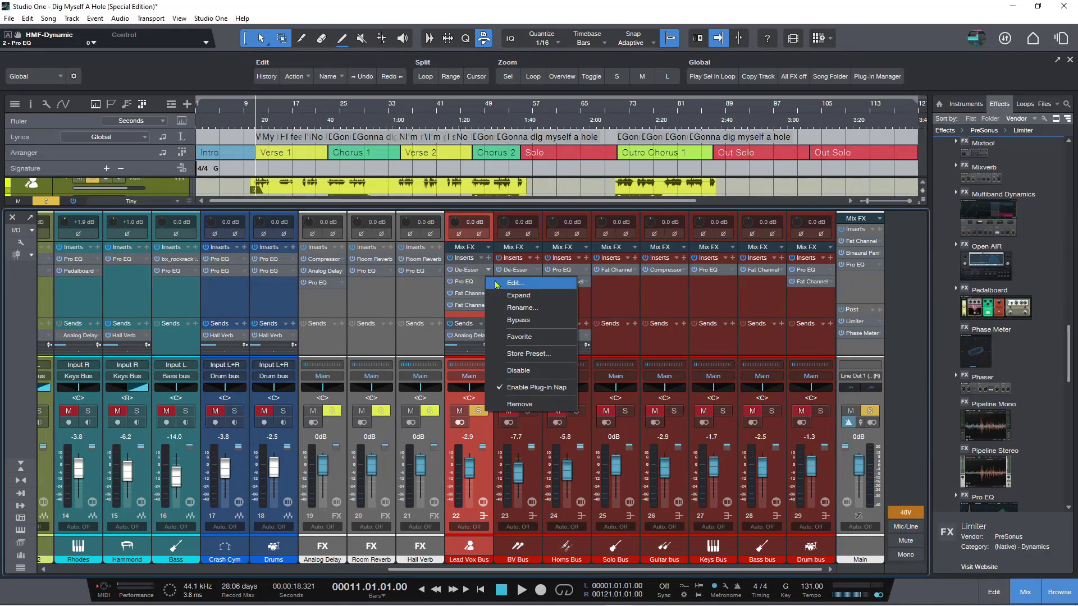
left_click(497, 287)
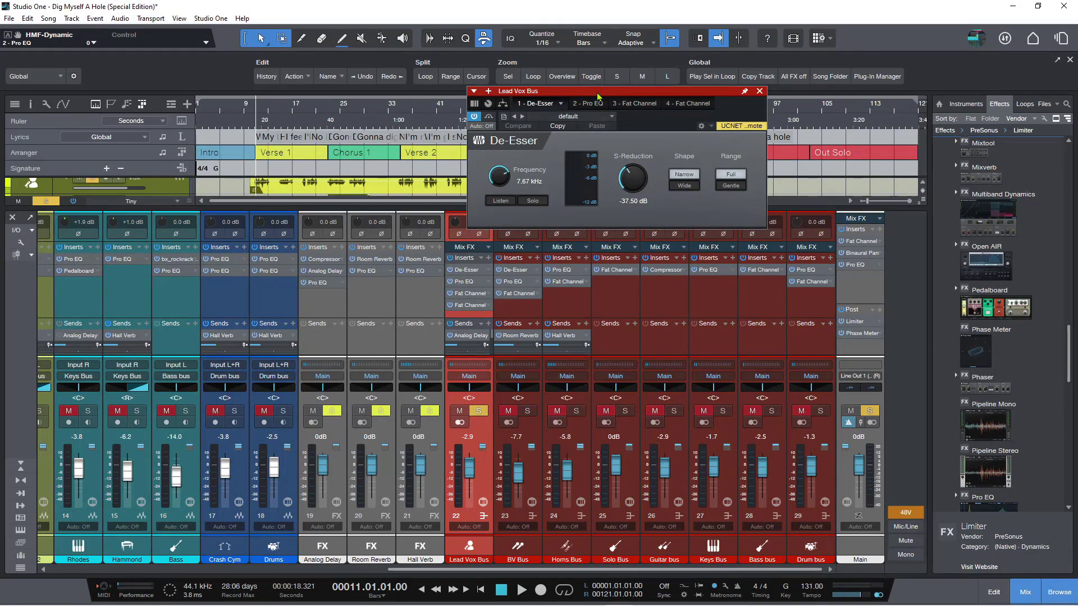
left_click_drag(598, 94, 505, 240)
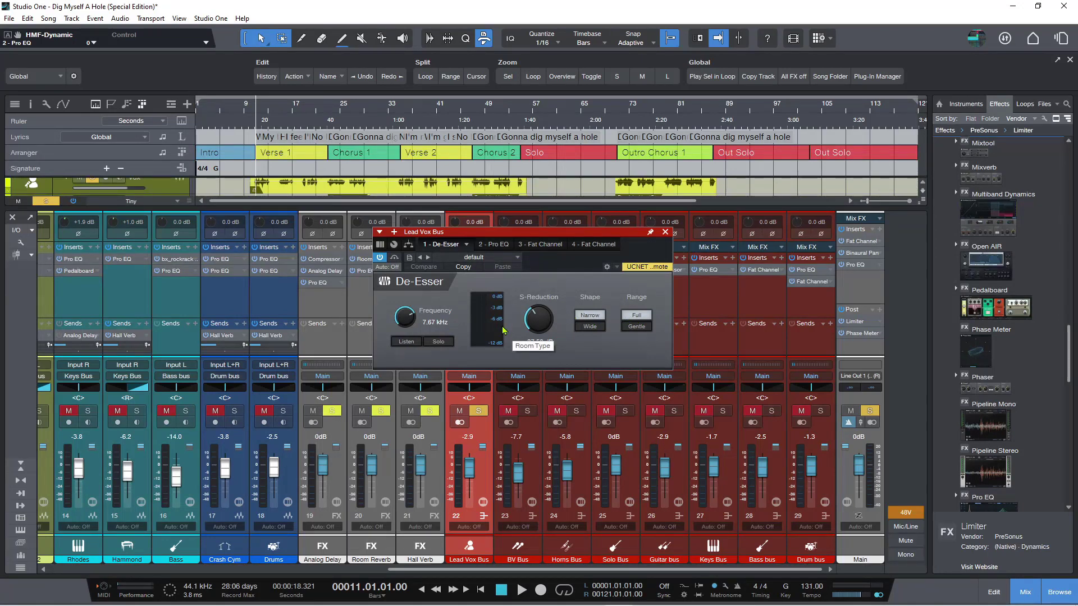
Adjust the De-Esser's S-Reduction during playback, trying -52.20 dB and settling on -36.60 dB.
key("space")
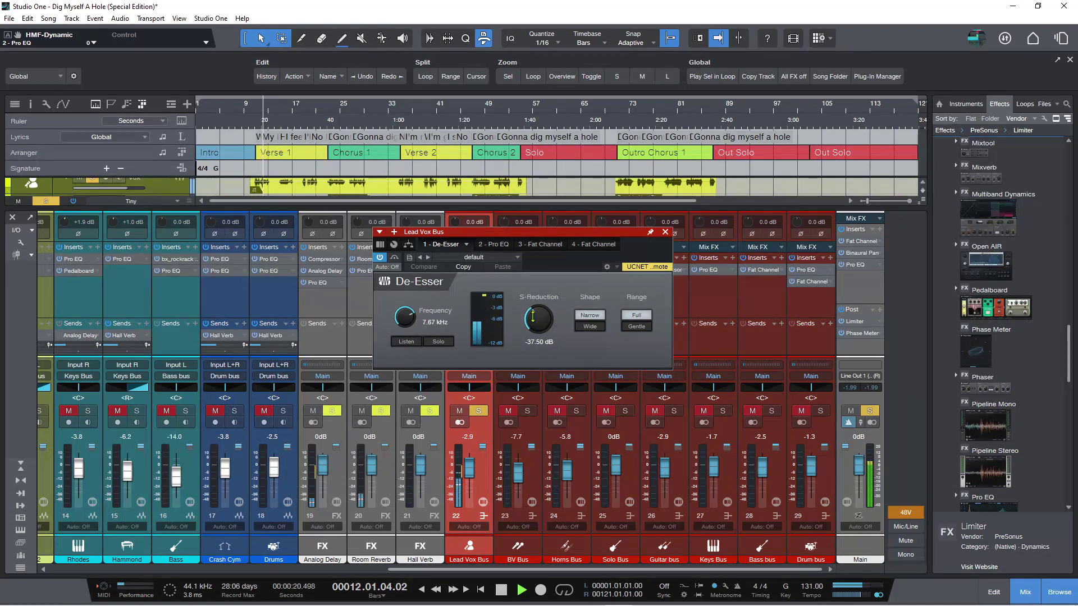
left_click_drag(534, 321, 539, 350)
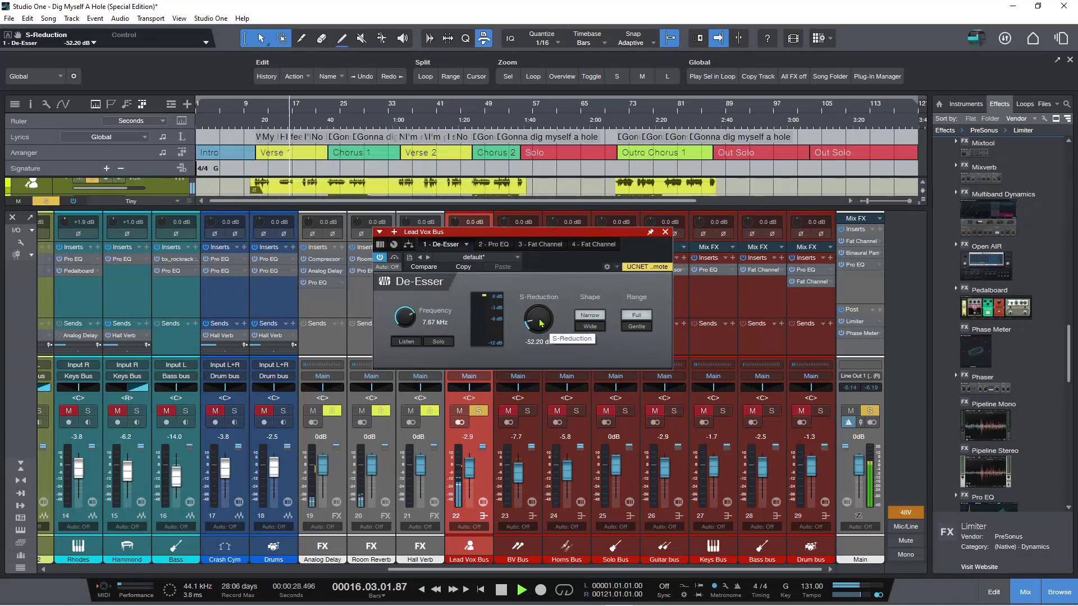
mouse_move(541, 323)
left_mouse_down()
mouse_move(537, 305)
mouse_move(549, 305)
left_mouse_up()
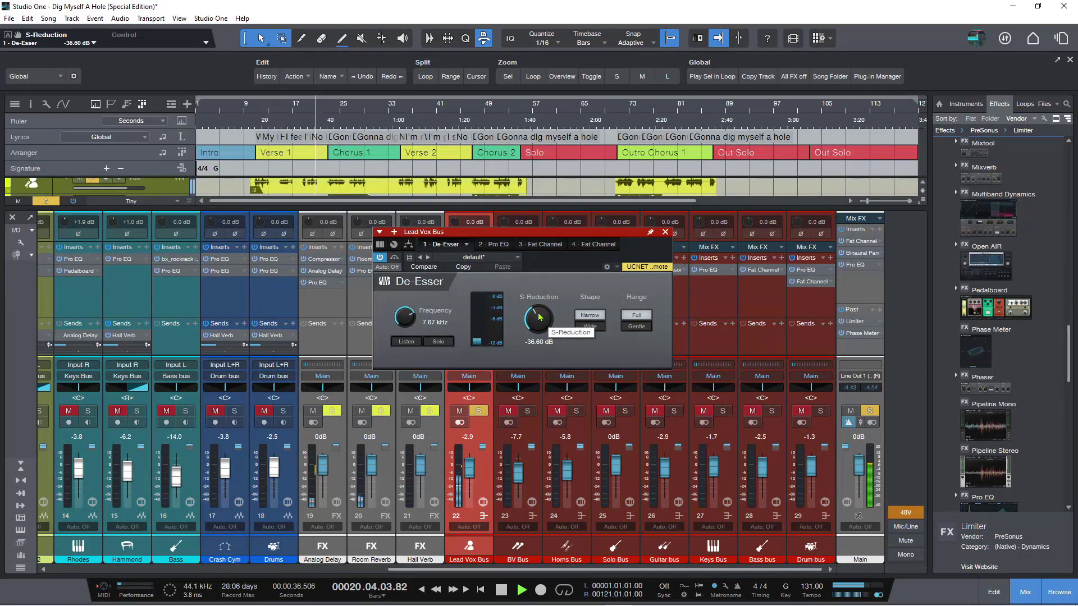
key("space")
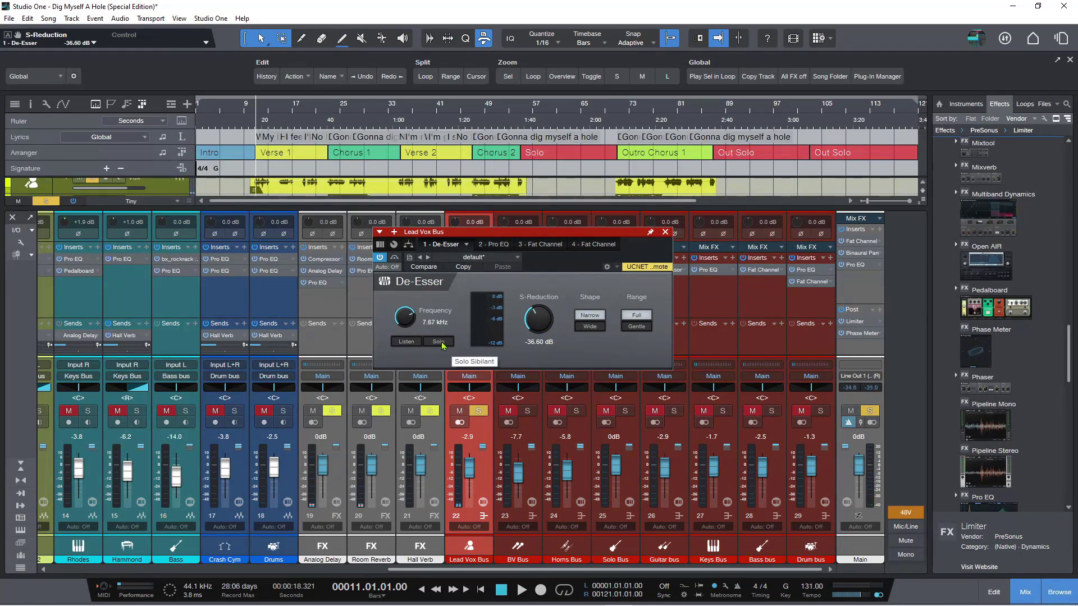
Audition only the sibilance removed by the De-Esser during playback, then restore normal monitoring and stop.
left_click(442, 344)
key("space")
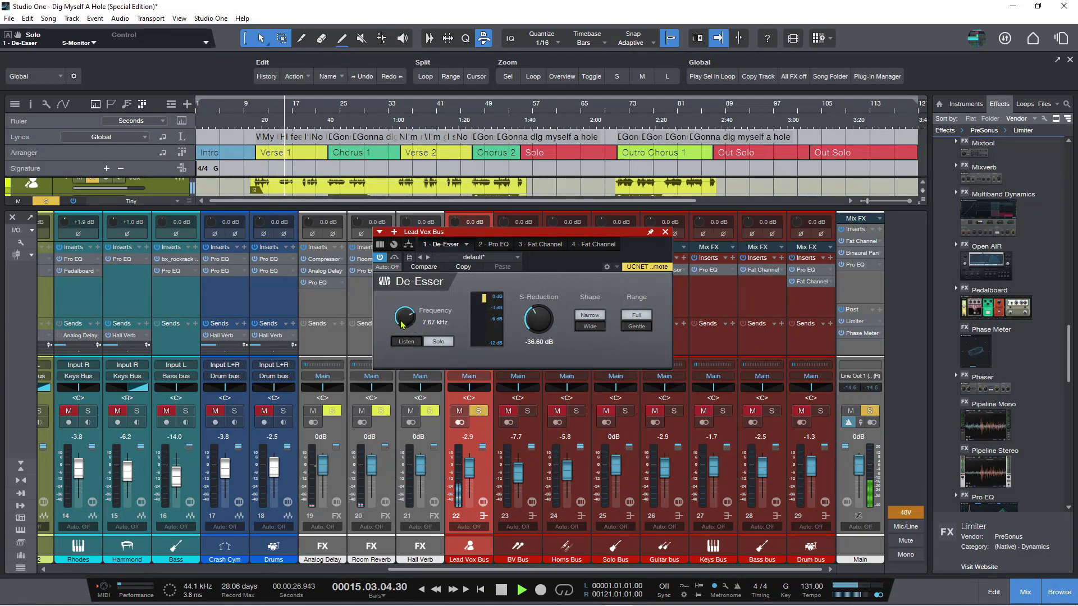
left_click(427, 341)
key("space")
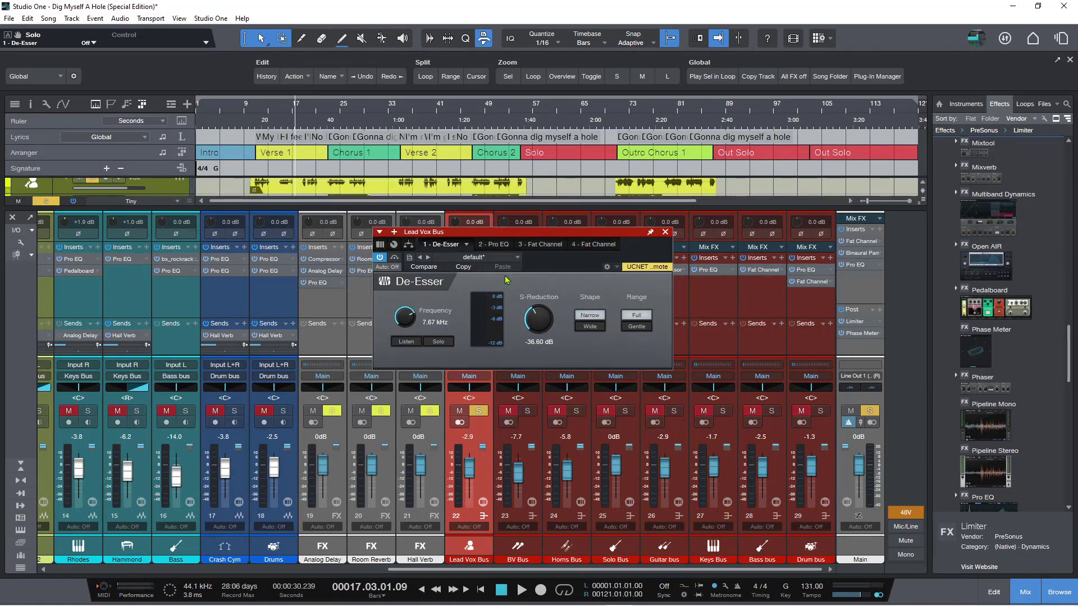
Show the Lead Vox Bus's Pro EQ, move its window up to reveal all bands, and solo the LMF band.
left_click(494, 244)
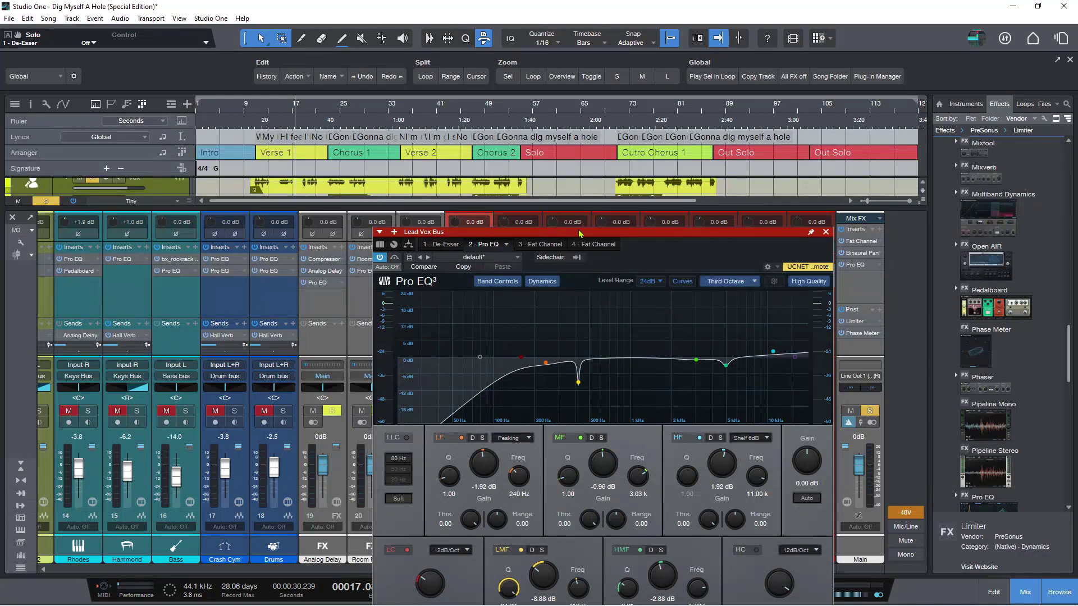
left_click_drag(584, 232, 575, 137)
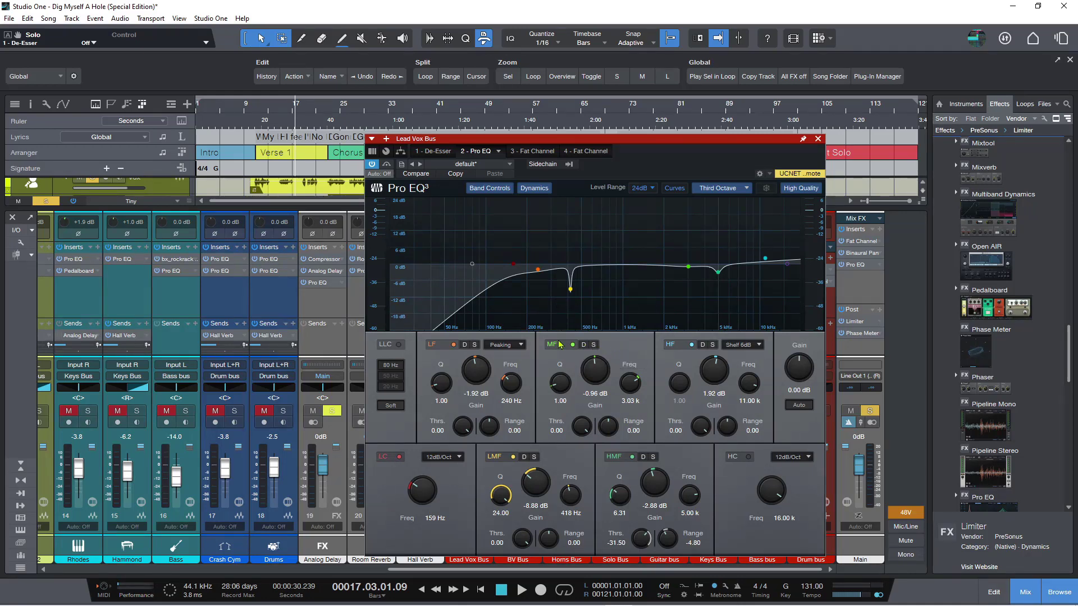
left_click(535, 457)
left_click(535, 458)
left_click(535, 458)
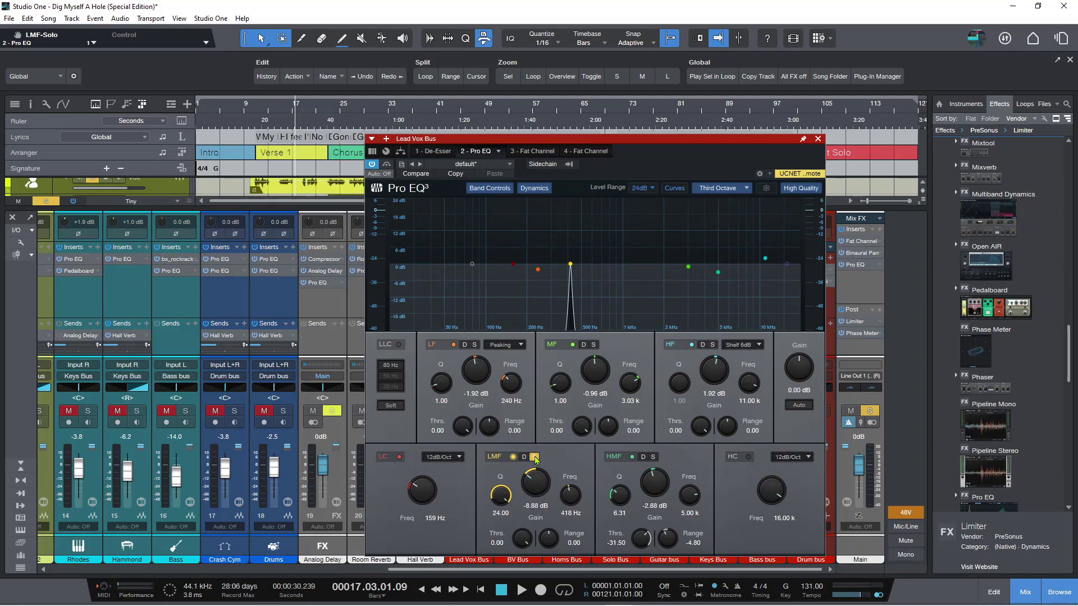
left_click(535, 457)
left_click(535, 458)
left_click(535, 458)
left_click(535, 458)
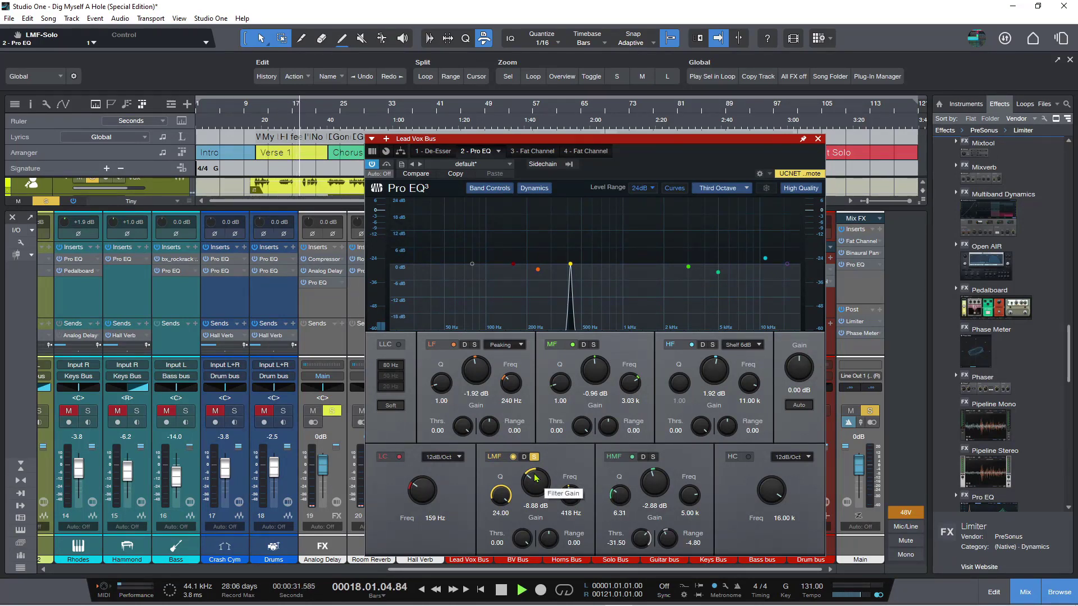
Play from the start of Verse 1 and set the LMF gain to -6.72 dB, comparing the band with solo on and off.
key("space")
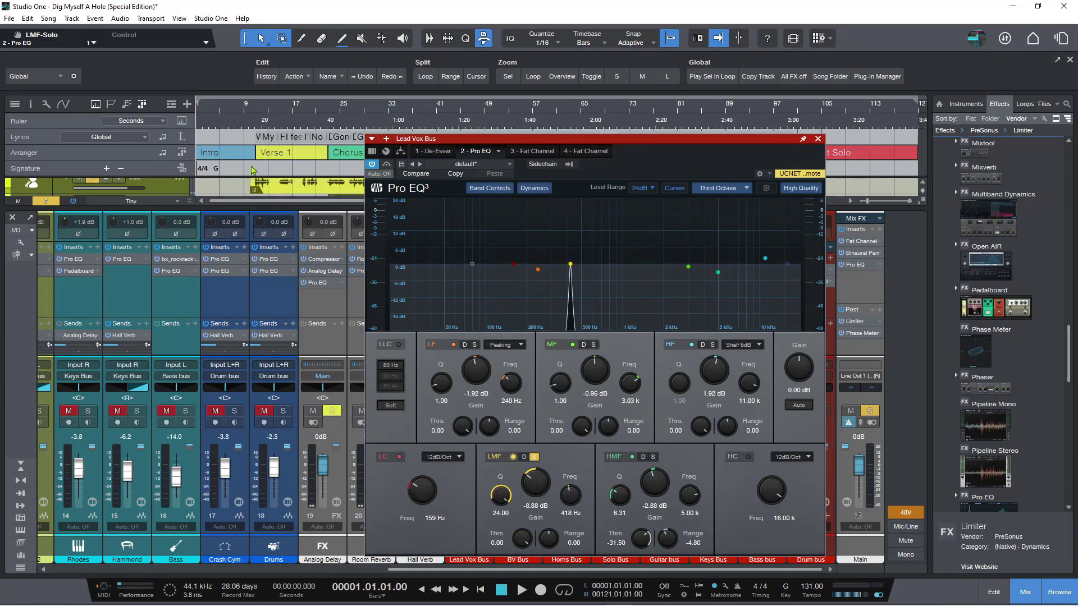
left_click(261, 117)
key("space")
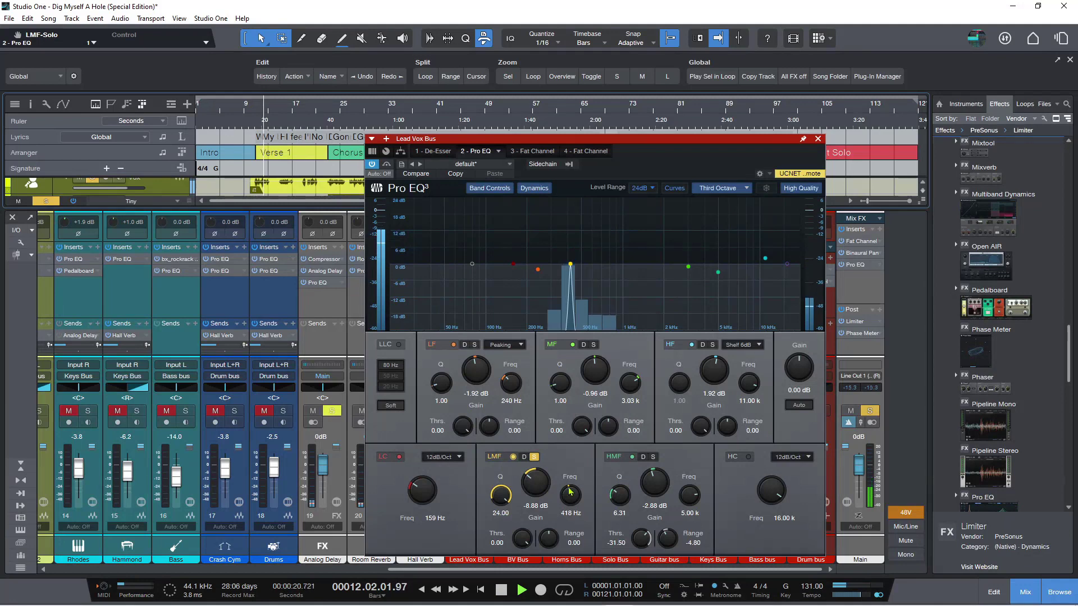
left_click_drag(542, 486, 542, 478)
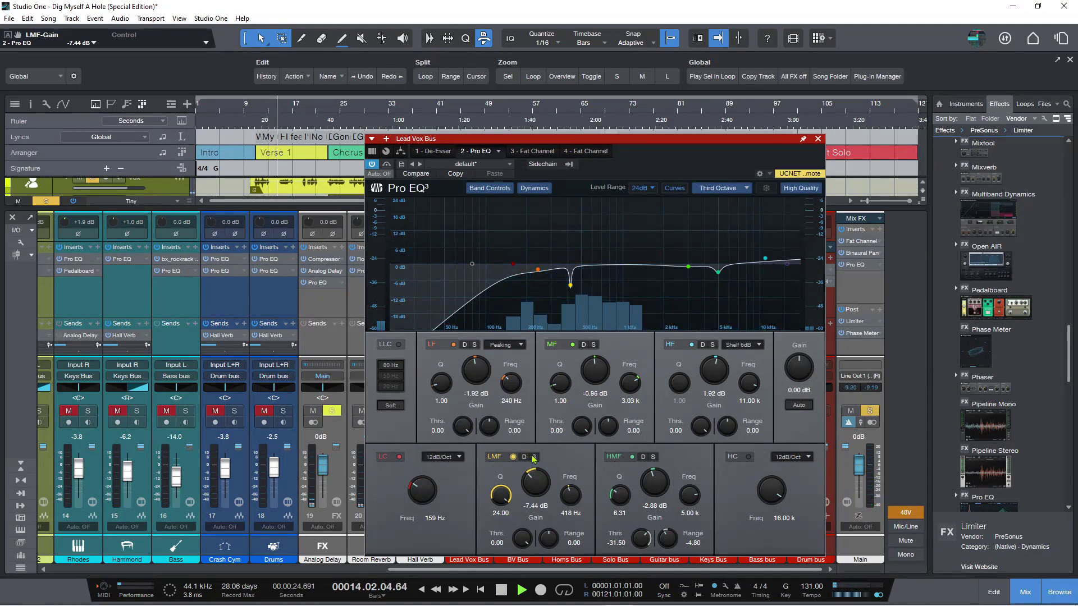
left_click(535, 457)
left_click_drag(534, 485, 533, 482)
left_click(534, 457)
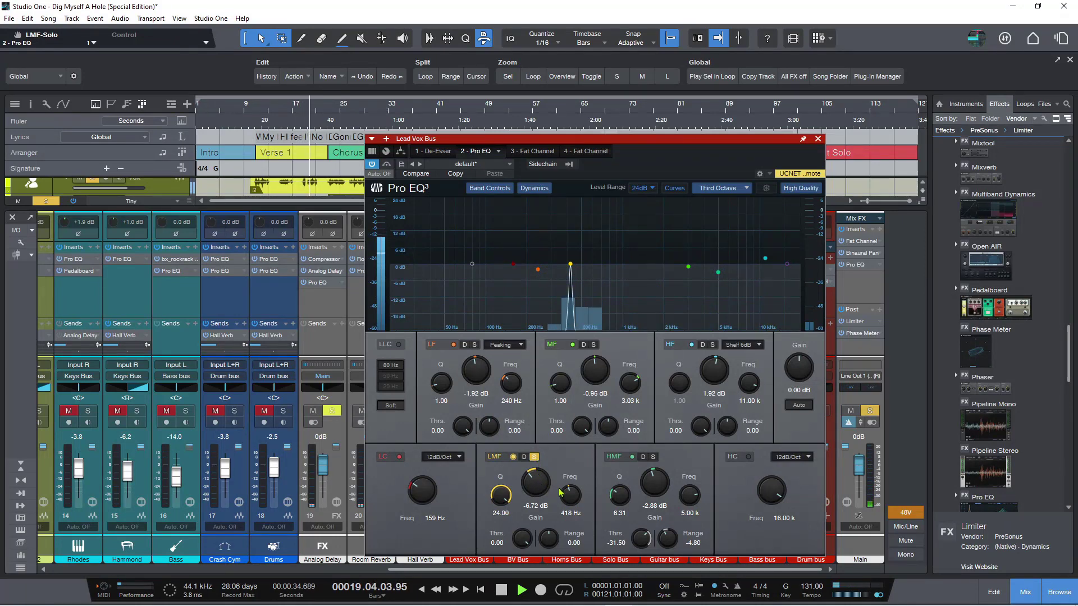
Compare 418 Hz and 480 Hz by ear, then set the LMF band to 480 Hz with -8.64 dB gain and solo off.
scroll(569, 494, "up", 3)
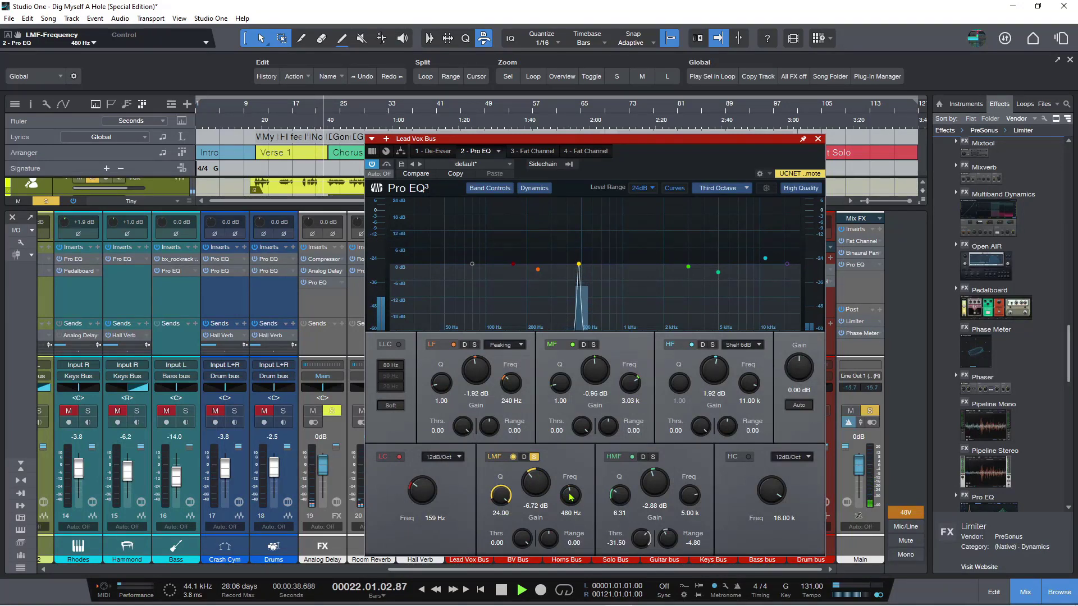
key("shift+b")
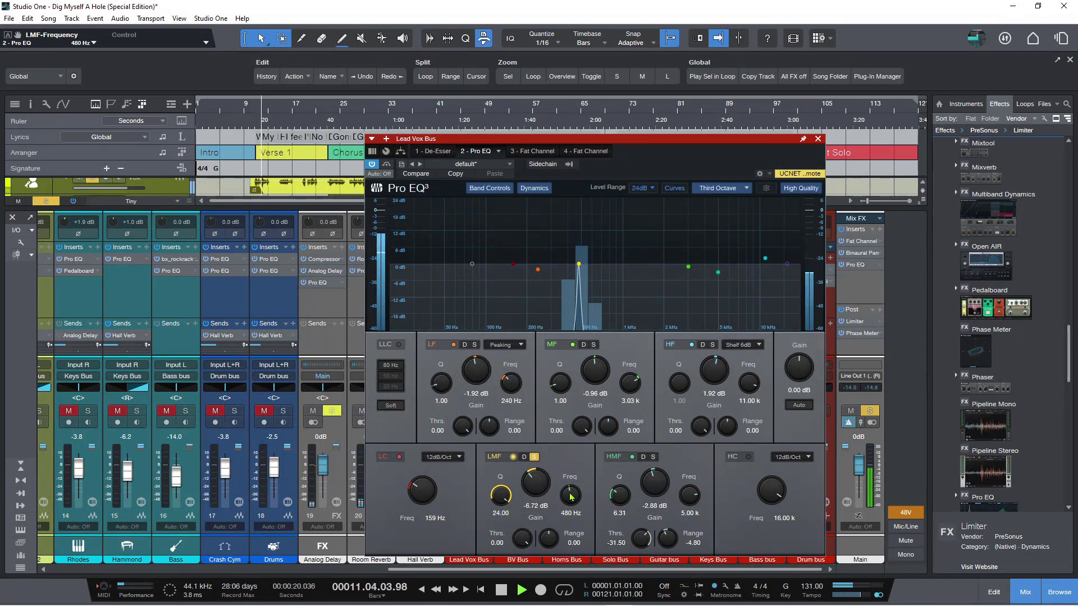
scroll(571, 496, "down", 3)
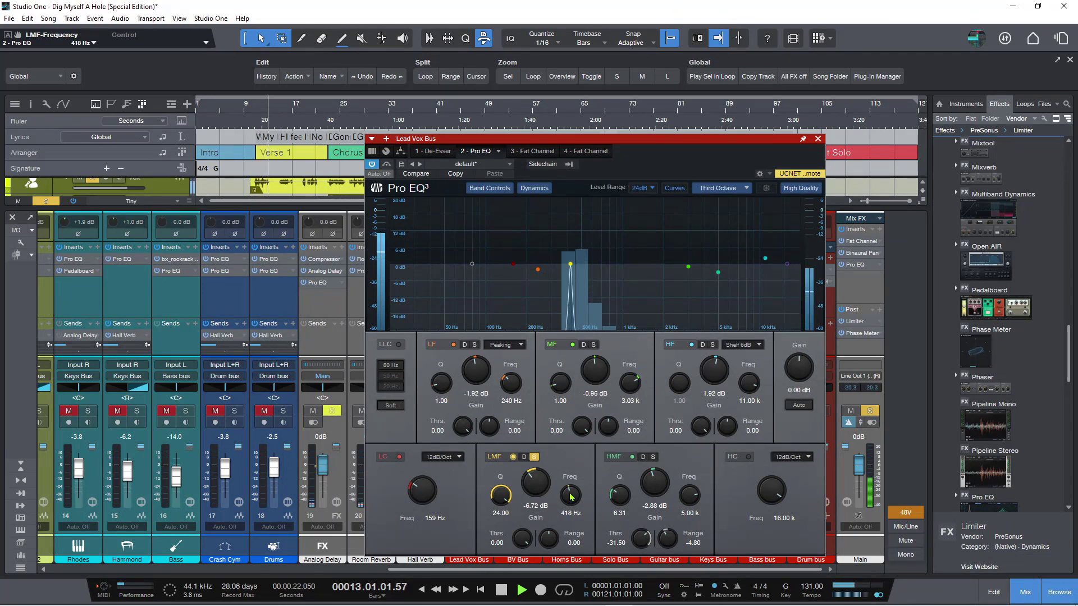
scroll(571, 496, "up", 3)
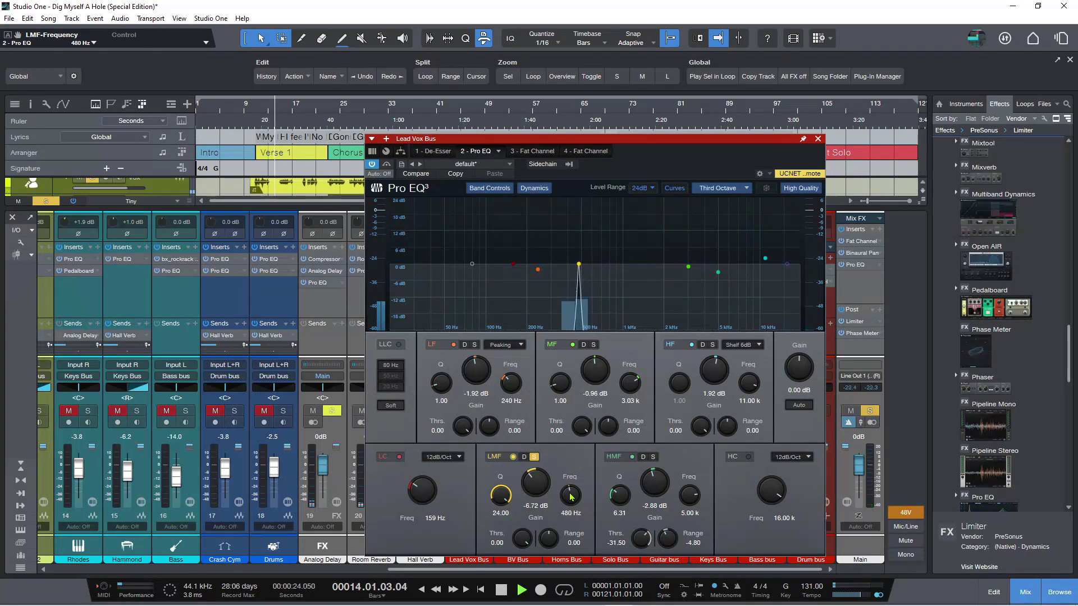
left_click(534, 457)
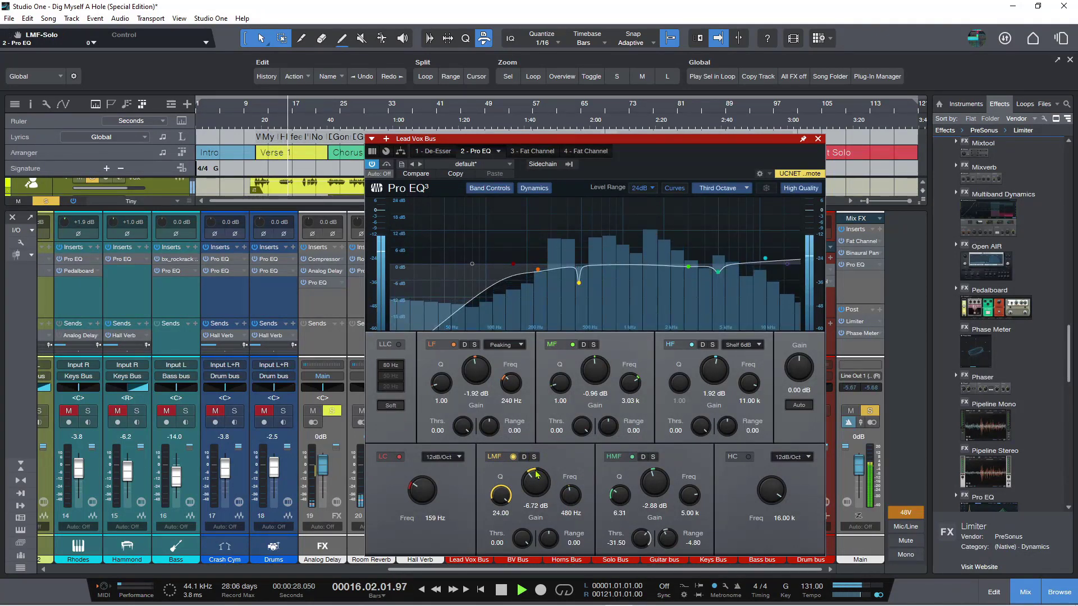
key("space")
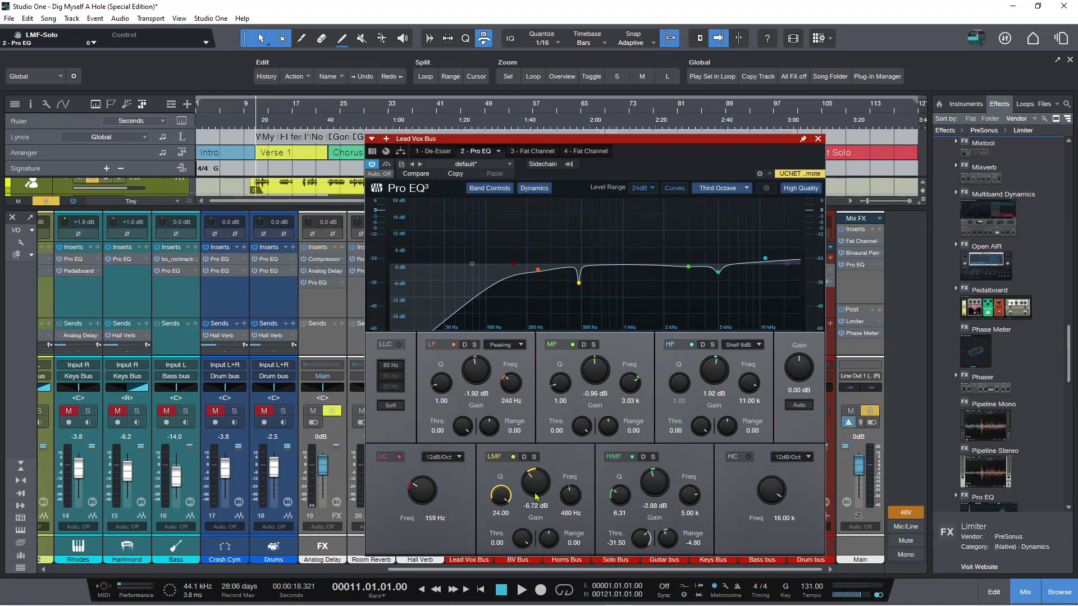
scroll(533, 481, "down", 2)
scroll(534, 481, "down", 2)
Bypass and re-enable the HMF band at 5 kHz several times to compare the EQ curve, leaving it active.
double_click(718, 273)
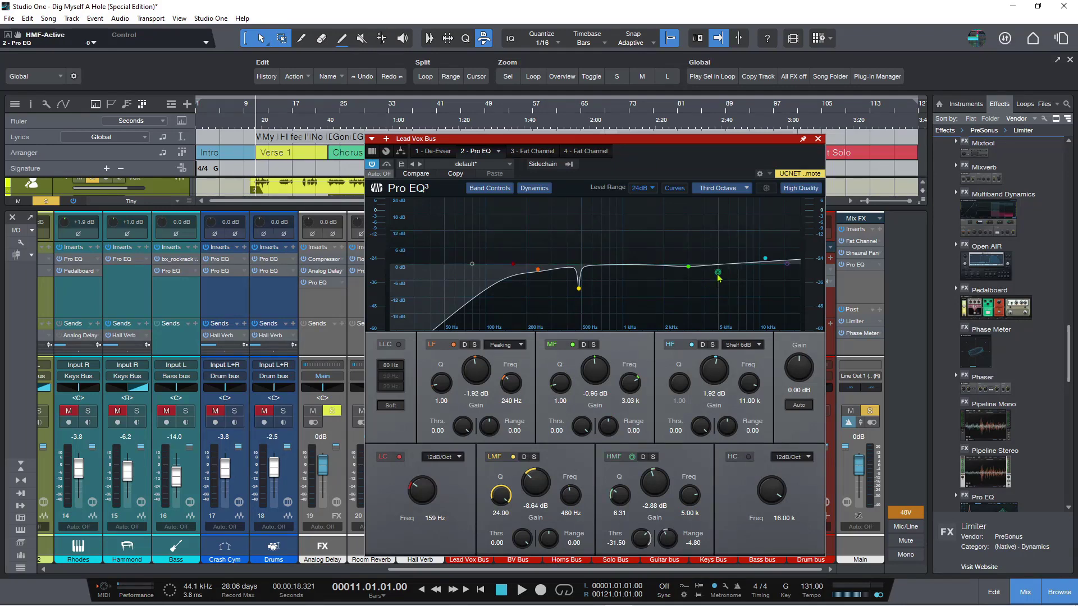
double_click(718, 274)
double_click(718, 273)
double_click(718, 273)
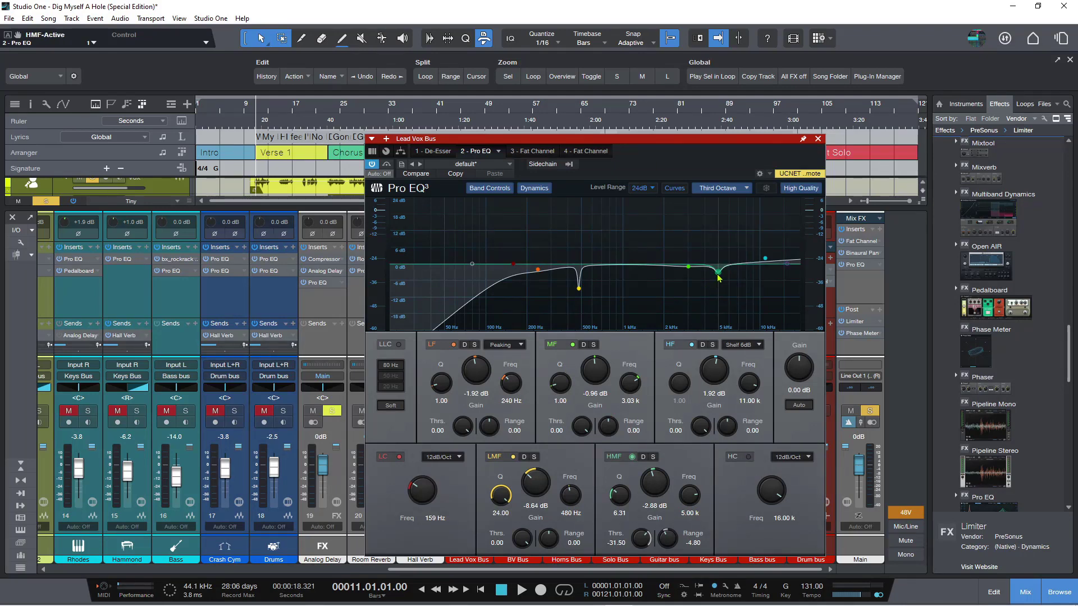
double_click(719, 274)
double_click(718, 274)
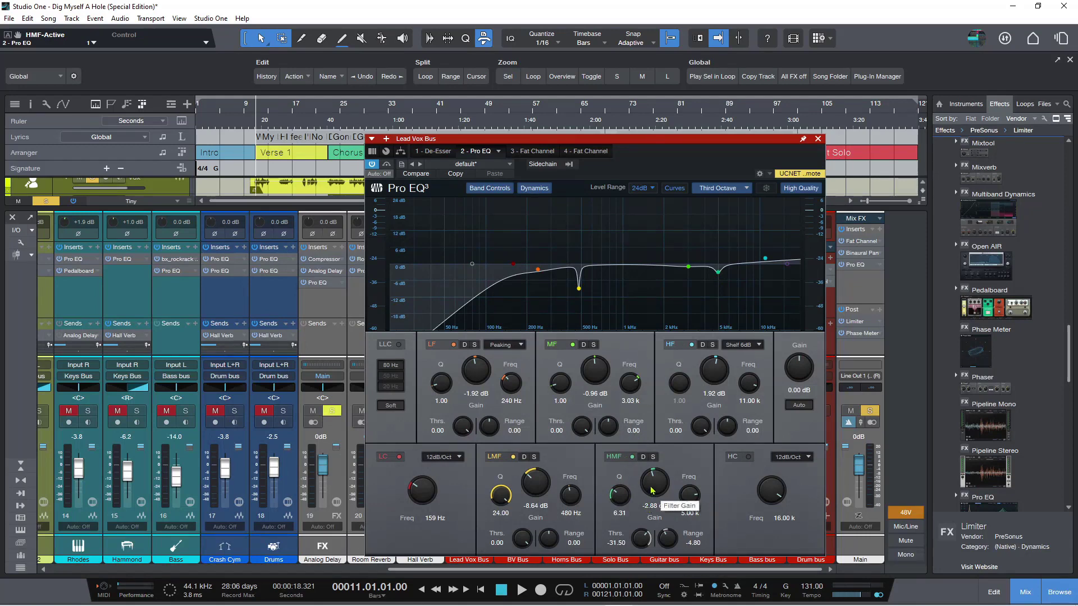
Enable dynamic mode on the HMF band, audition it, and set its threshold to -34.20 dB.
left_click(644, 457)
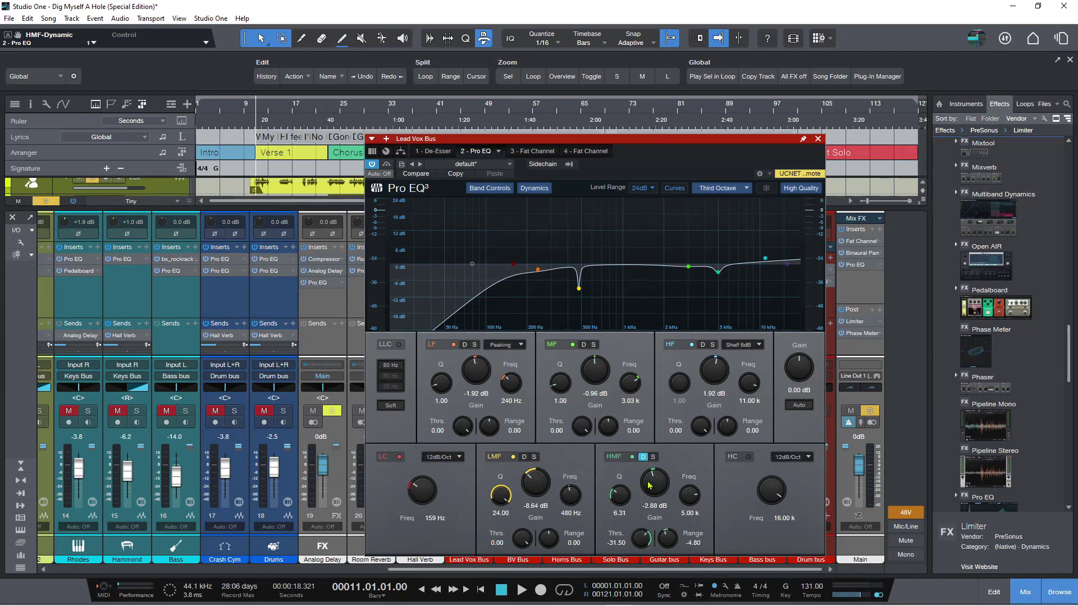
key("space")
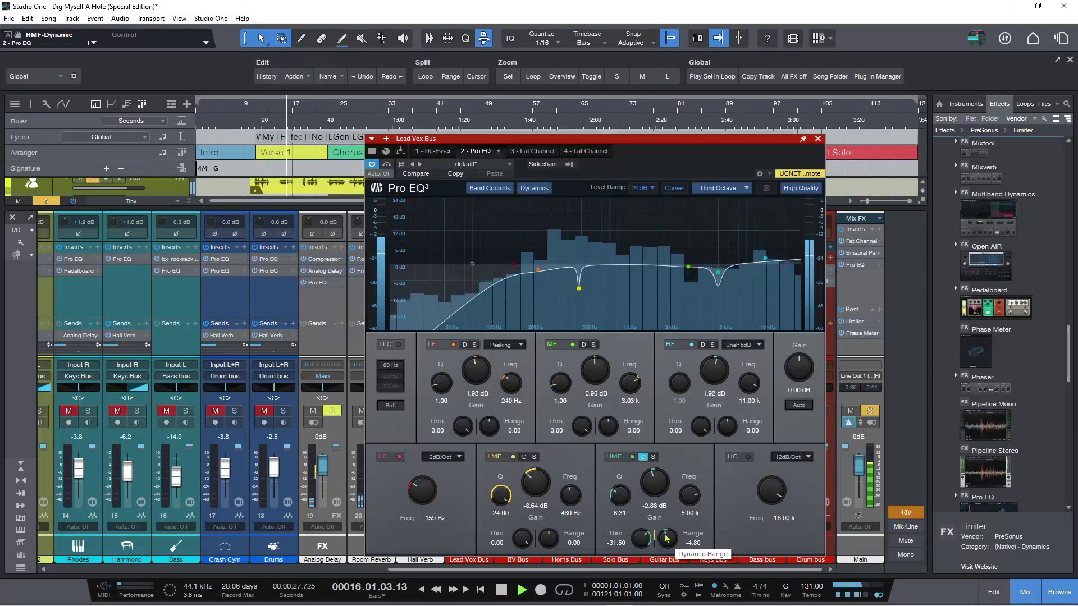
key("space")
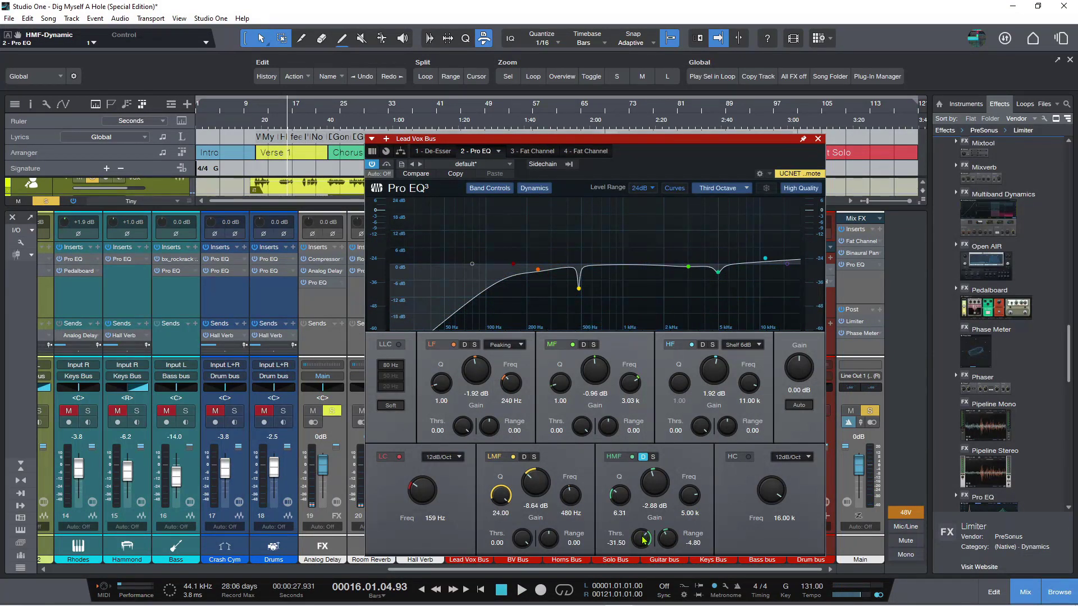
left_click_drag(646, 552, 646, 538)
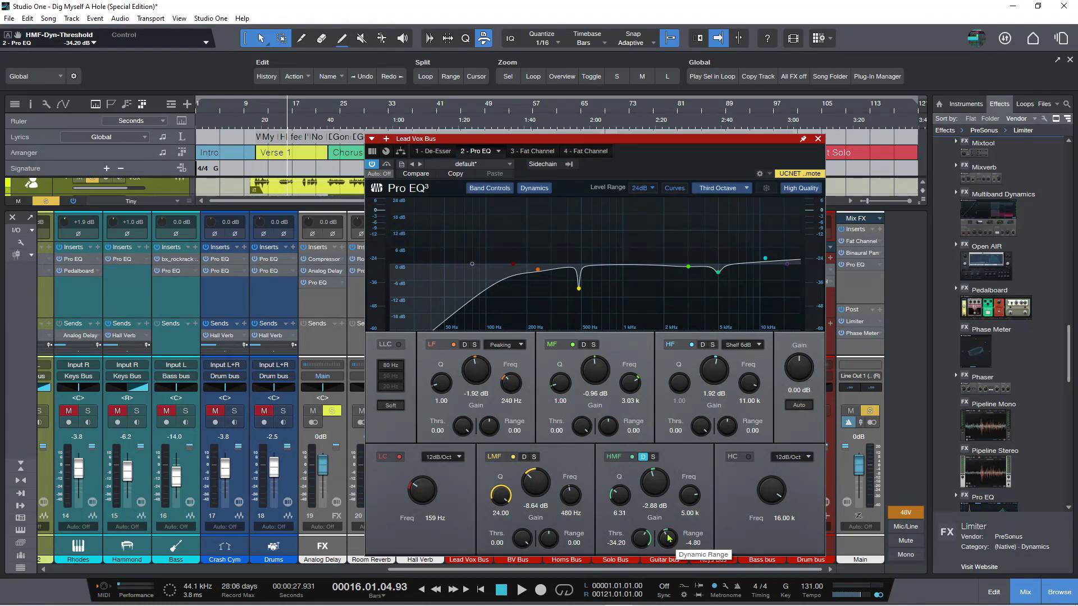
Raise the HMF band's dynamic range to 15.36 dB while auditioning the vocal, then stop playback.
scroll(668, 538, "up", 3)
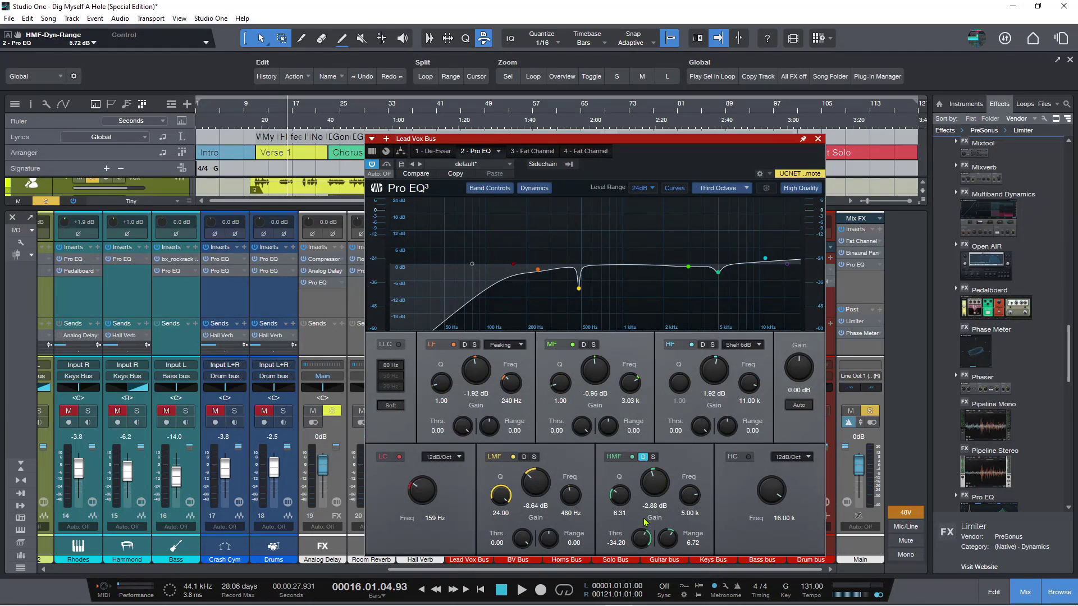
key("space")
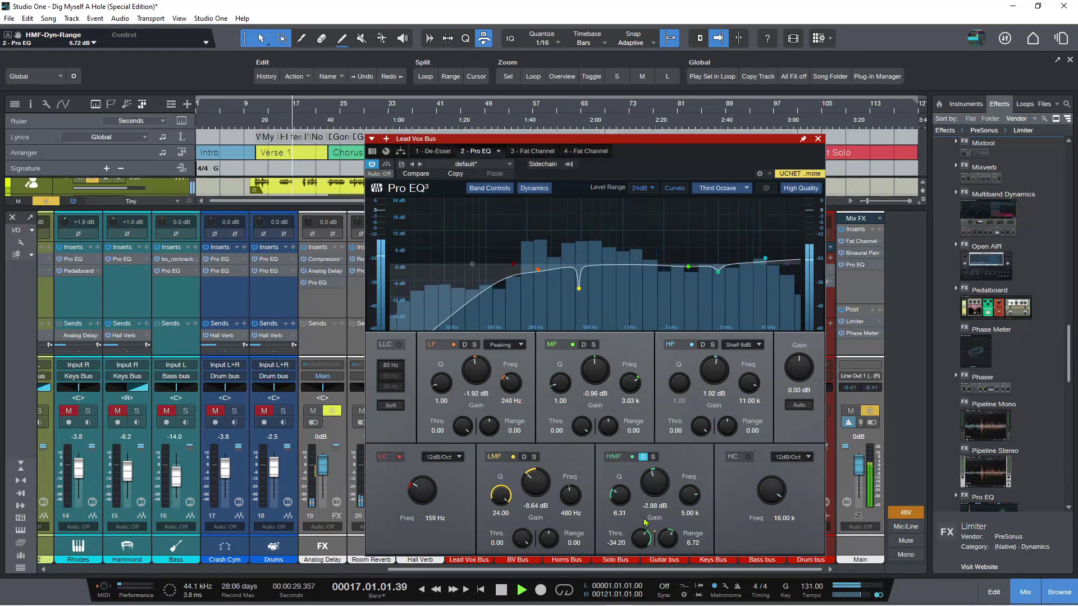
scroll(667, 538, "up", 6)
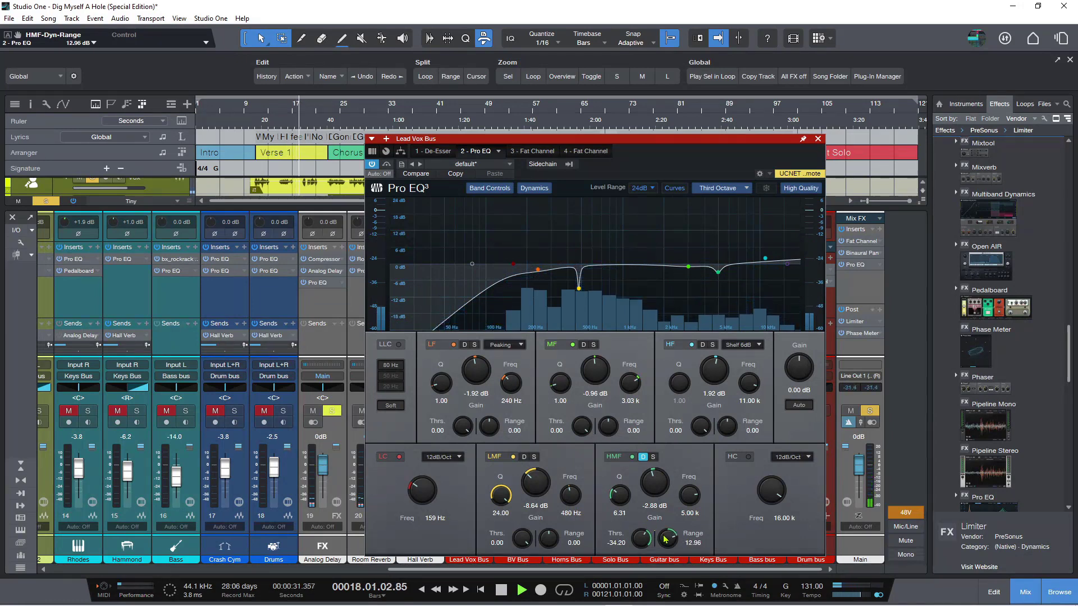
scroll(665, 539, "up", 2)
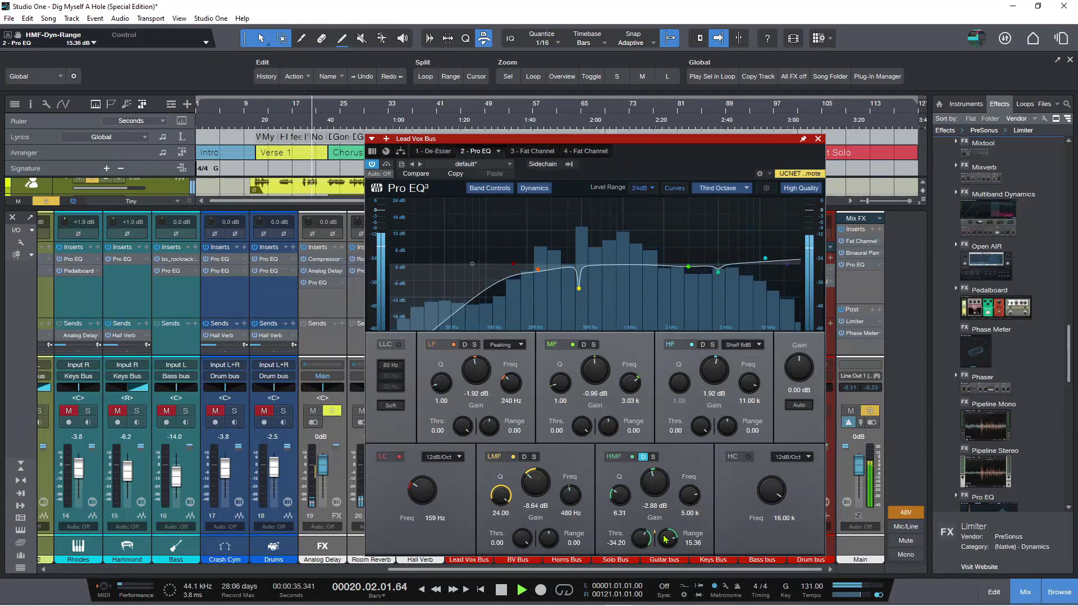
key("space")
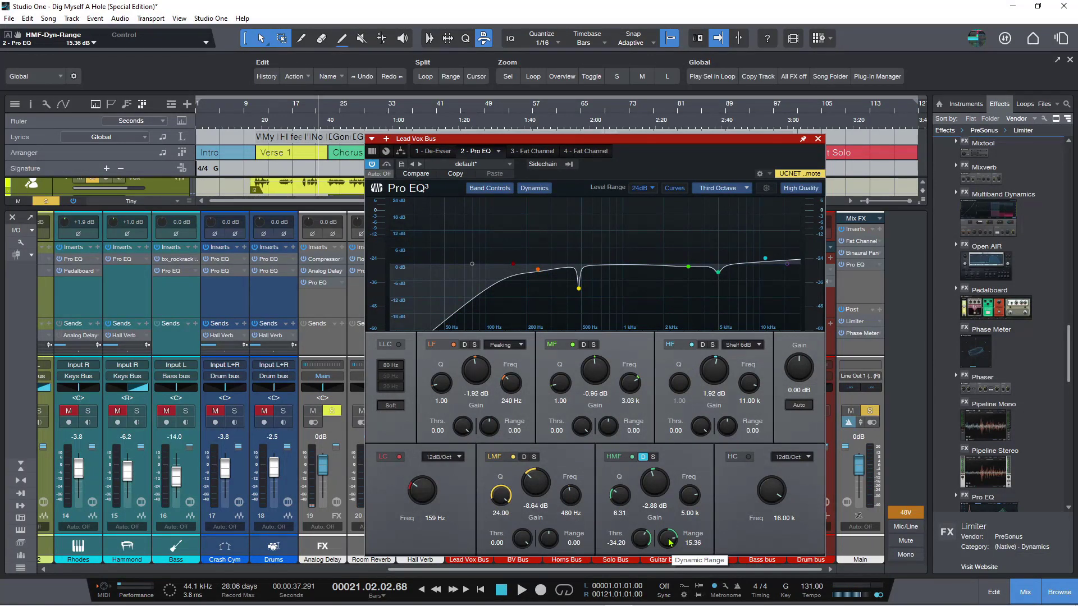
Set the HMF band's dynamic range to -6.72 dB while the vocal plays, then stop playback.
scroll(670, 542, "down", 3)
scroll(669, 541, "down", 4)
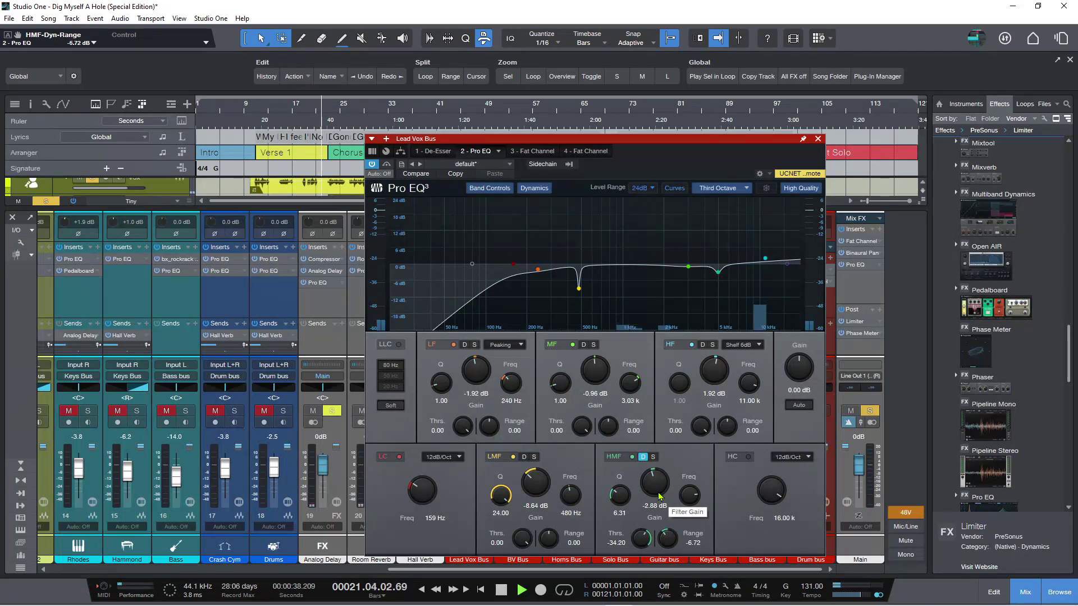
key("space")
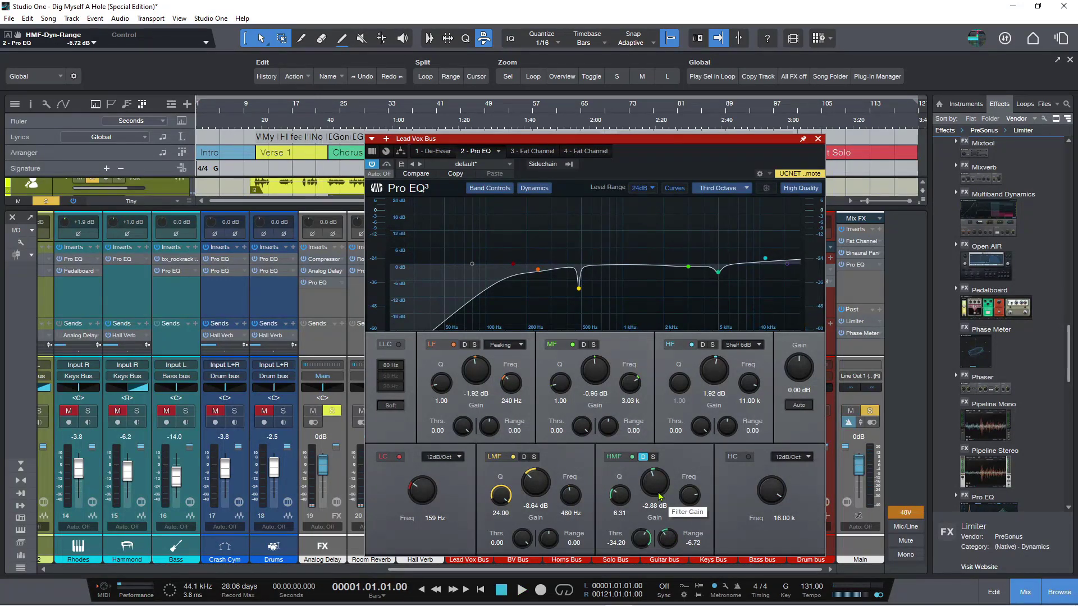
Audition the vocal from the start of Verse 1, then turn off the HMF band's dynamic mode and stop playback.
left_click(253, 110)
key("space")
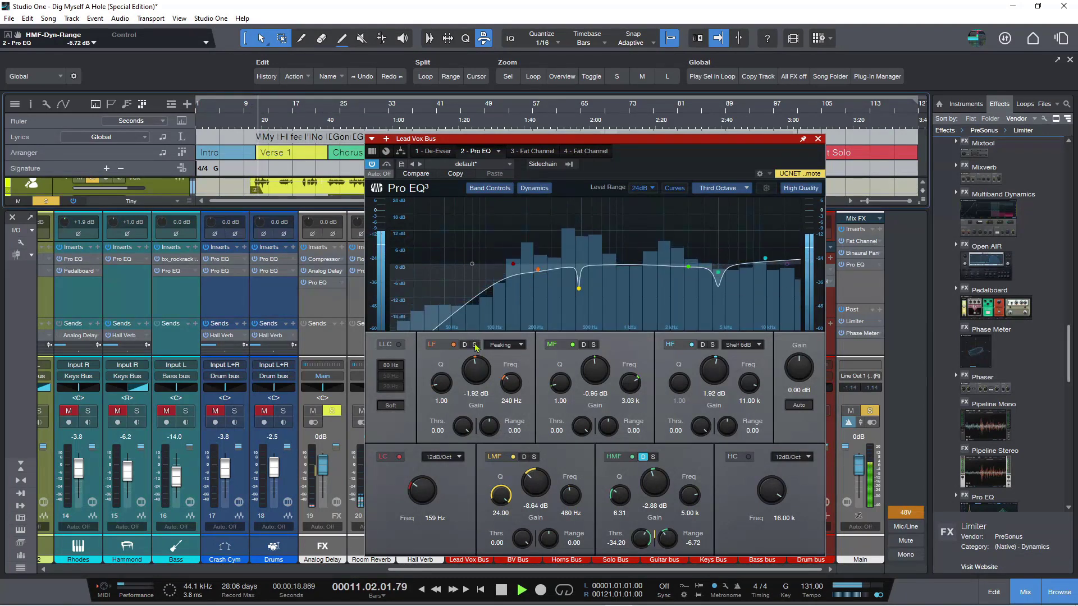
left_click(643, 457)
key("space")
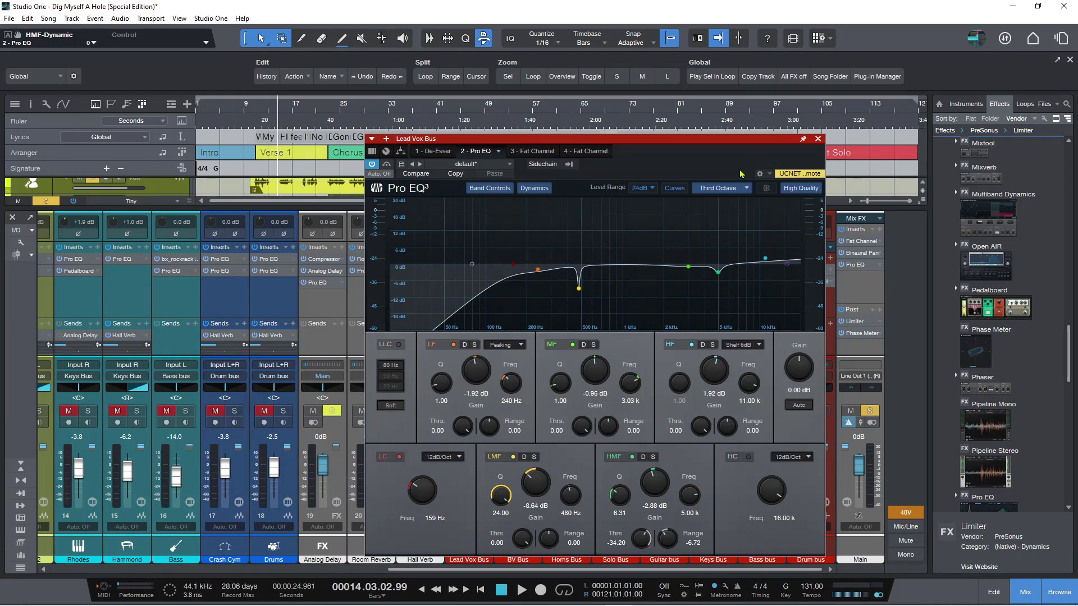
Switch to the open song dated 2022-09-28 and open the Vocoder on the VO channel, moving its window clear of the top tracks.
left_click(1062, 39)
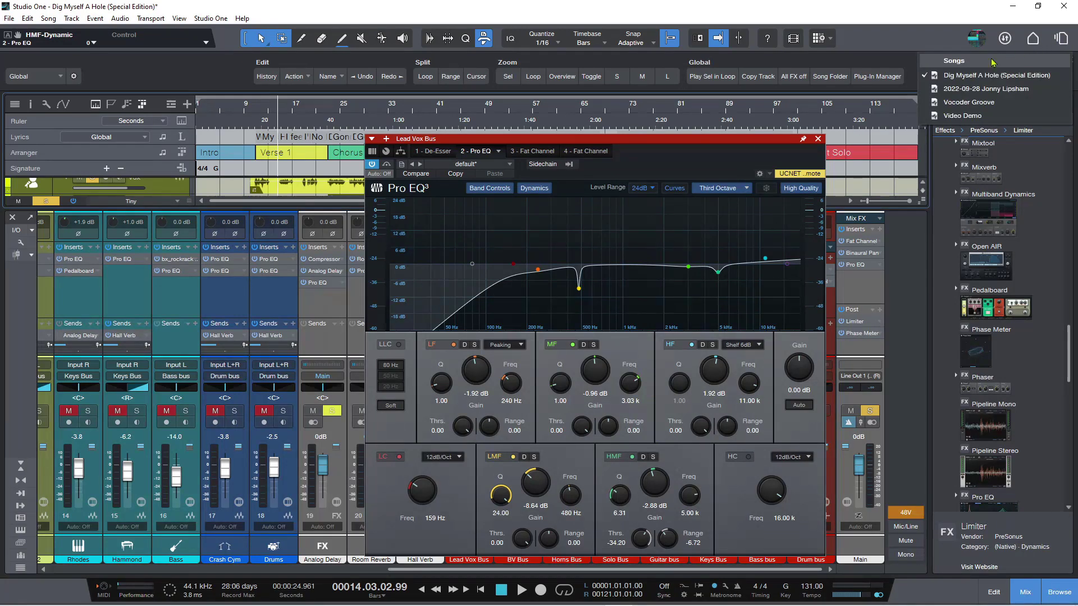
left_click(977, 89)
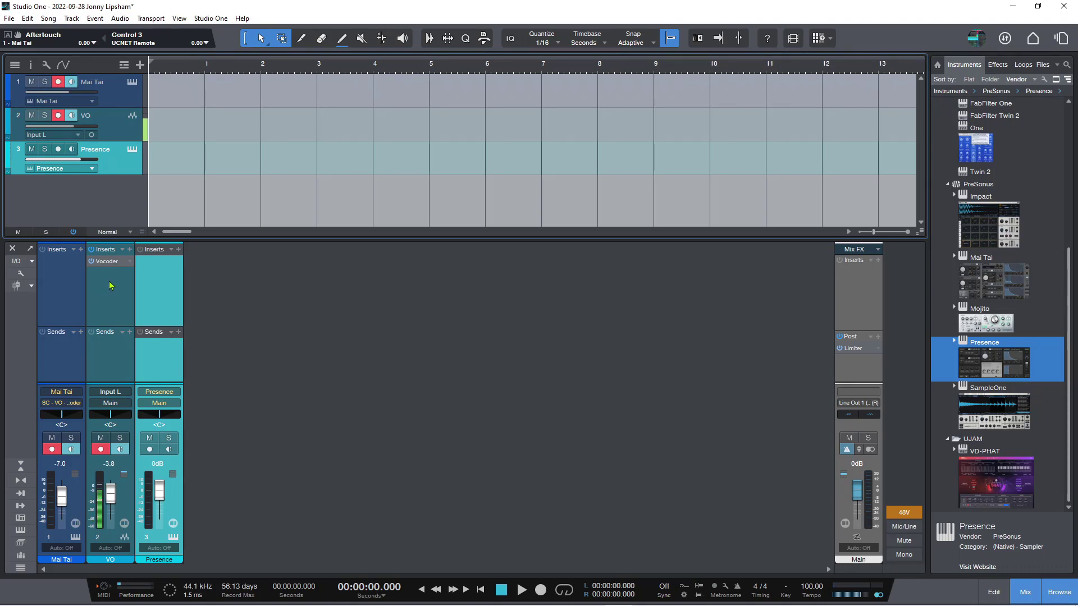
left_click(131, 262)
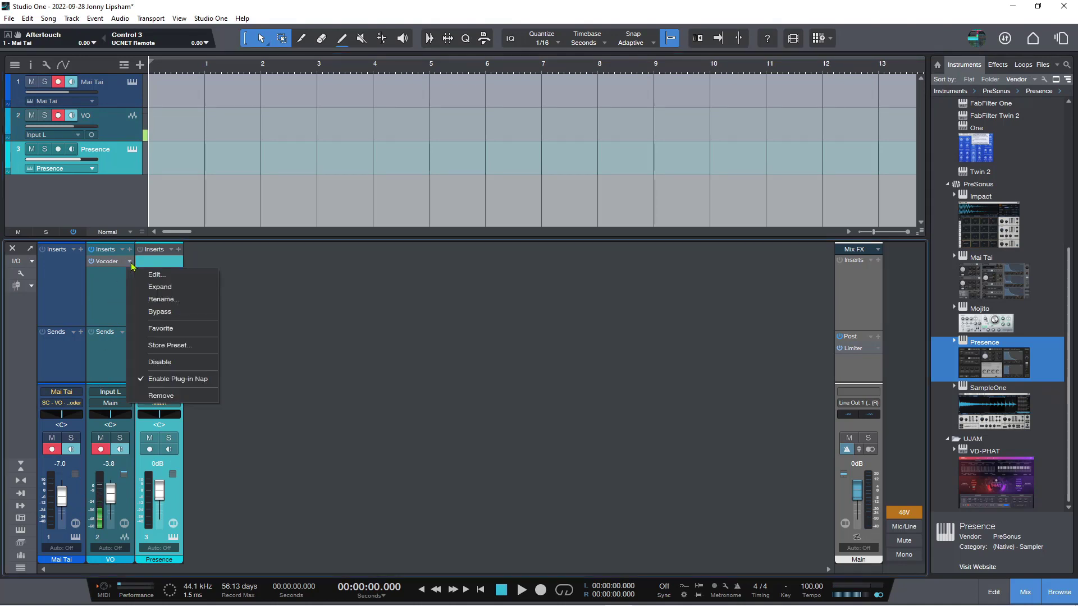
left_click(142, 275)
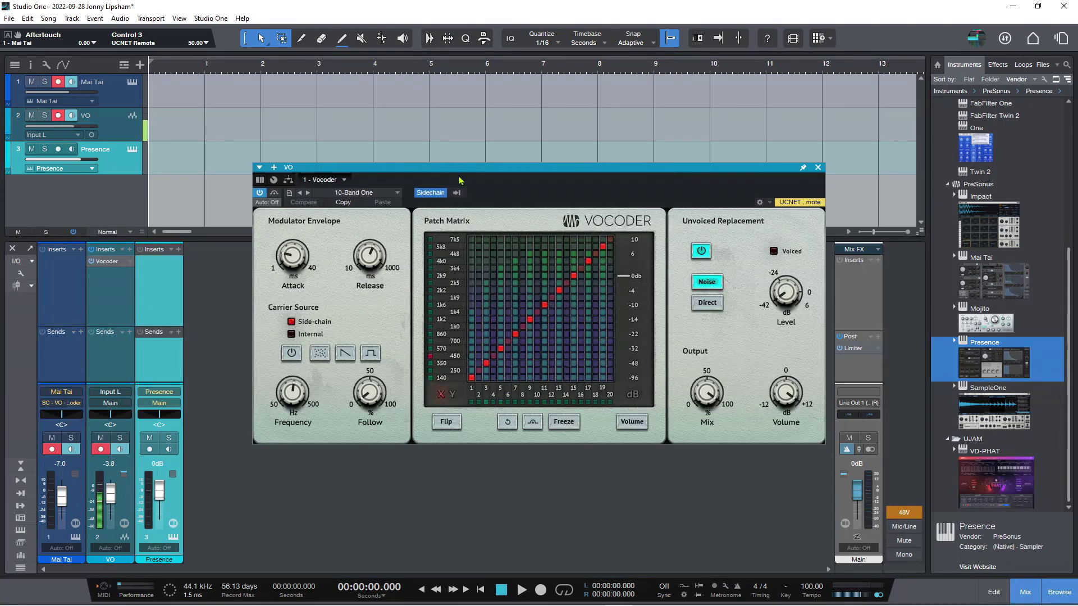
left_click_drag(501, 201, 486, 245)
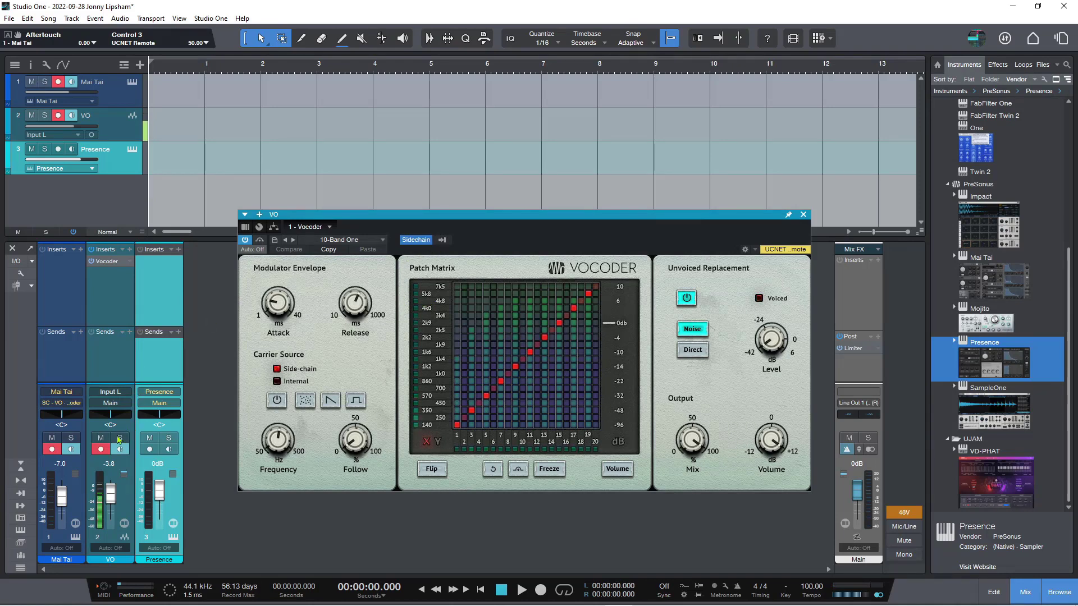
Check the Vocoder's available side-chain sources and load the Robodog preset, then close the effect window.
left_click(443, 241)
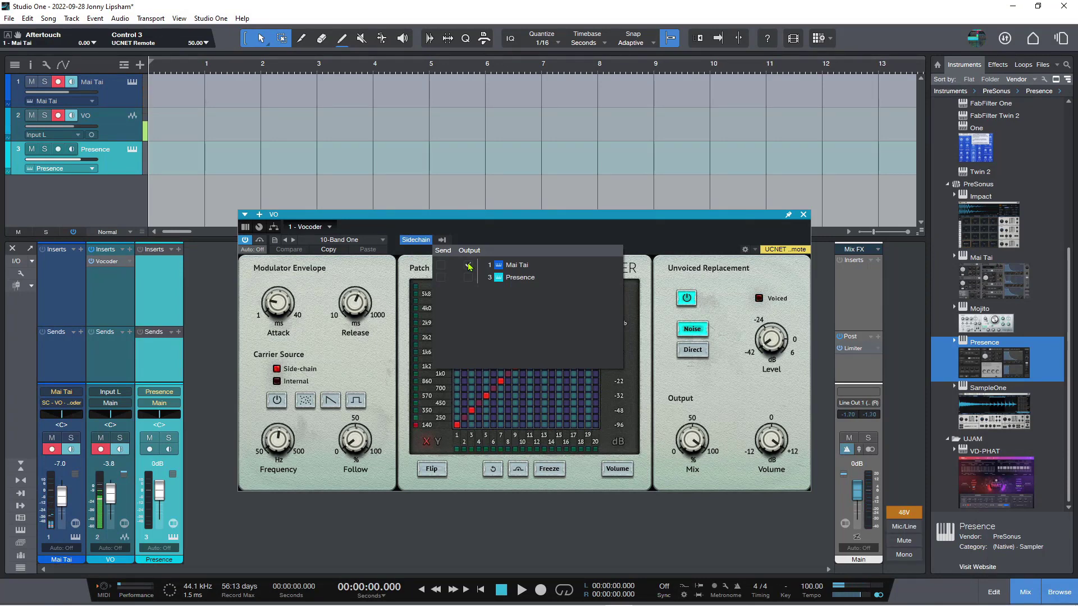
left_click(377, 242)
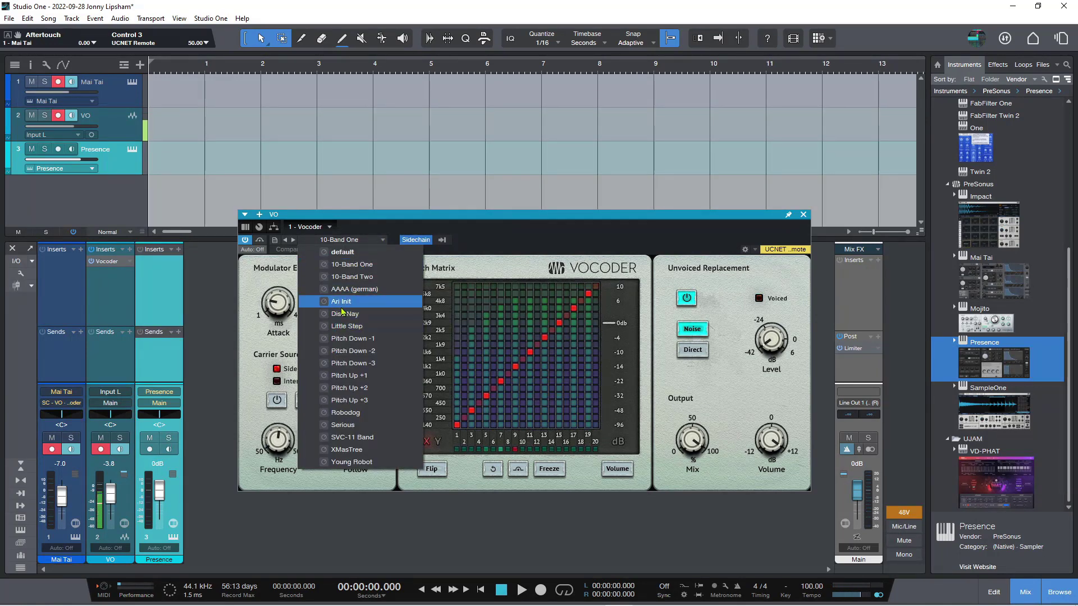
left_click(342, 413)
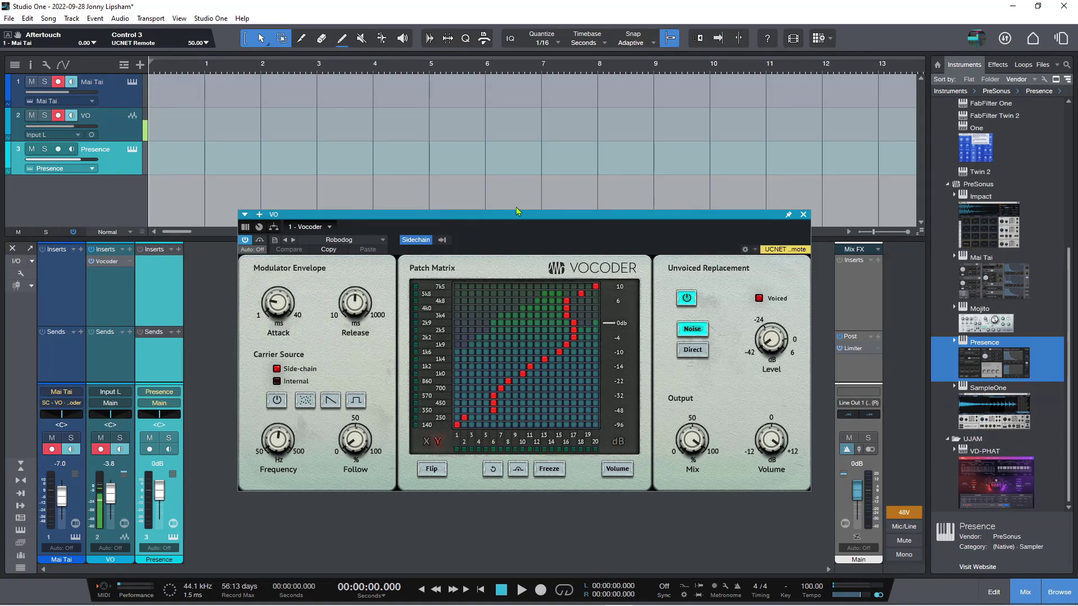
left_click(803, 215)
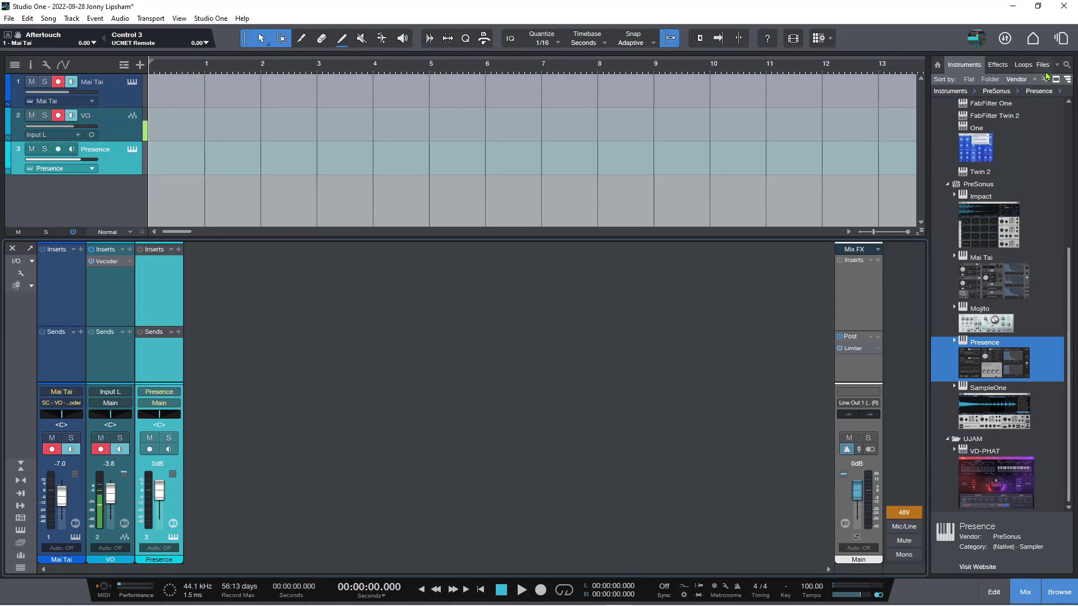
Switch to the open Vocoder Groove song and play its opening bars with the live vocoder, then stop playback.
left_click(1061, 39)
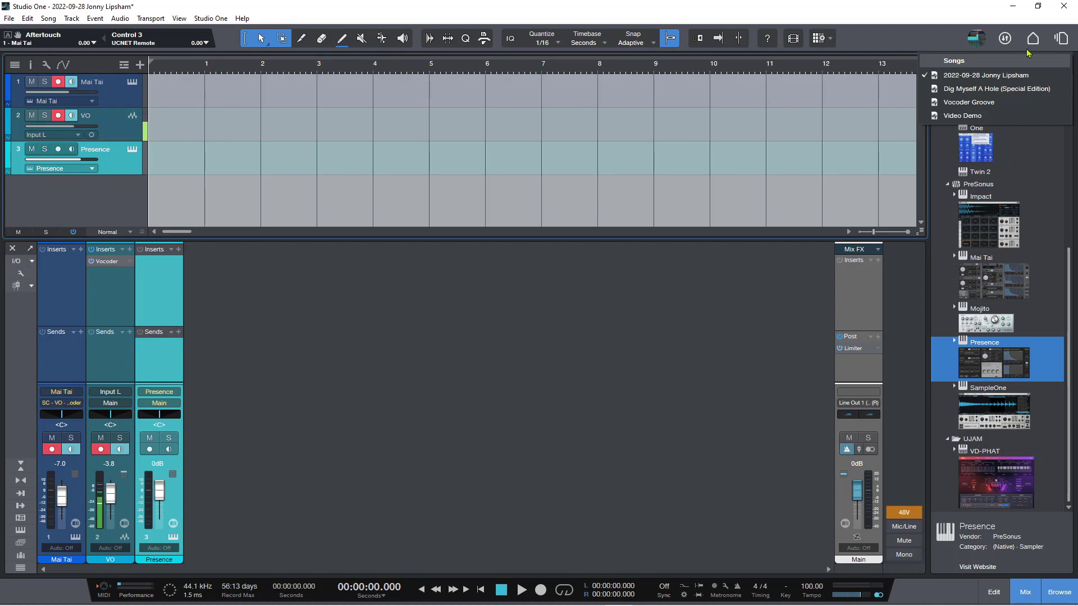
left_click(972, 105)
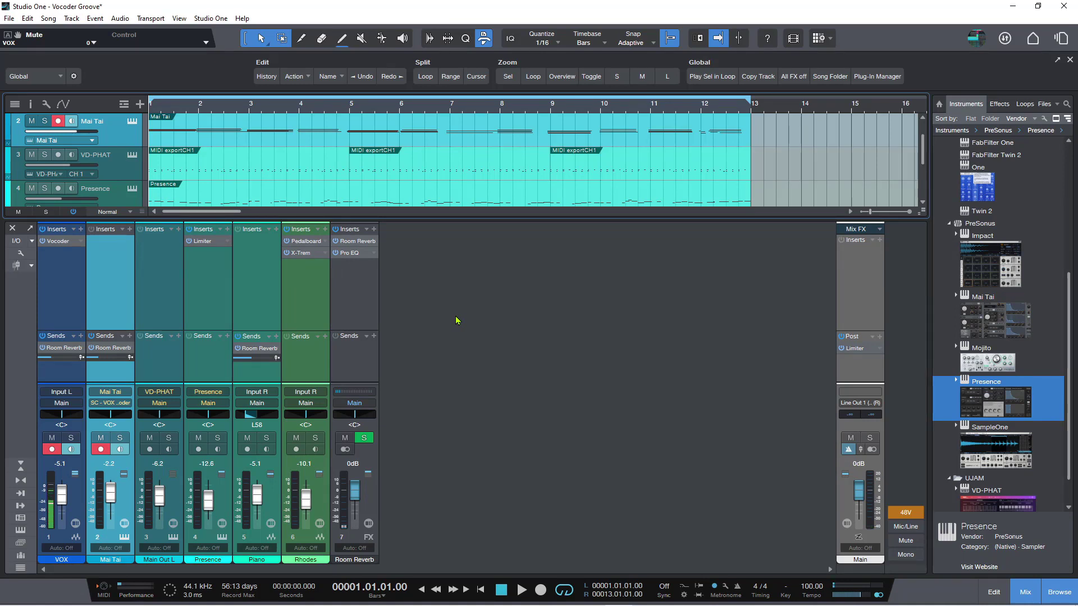
key("space")
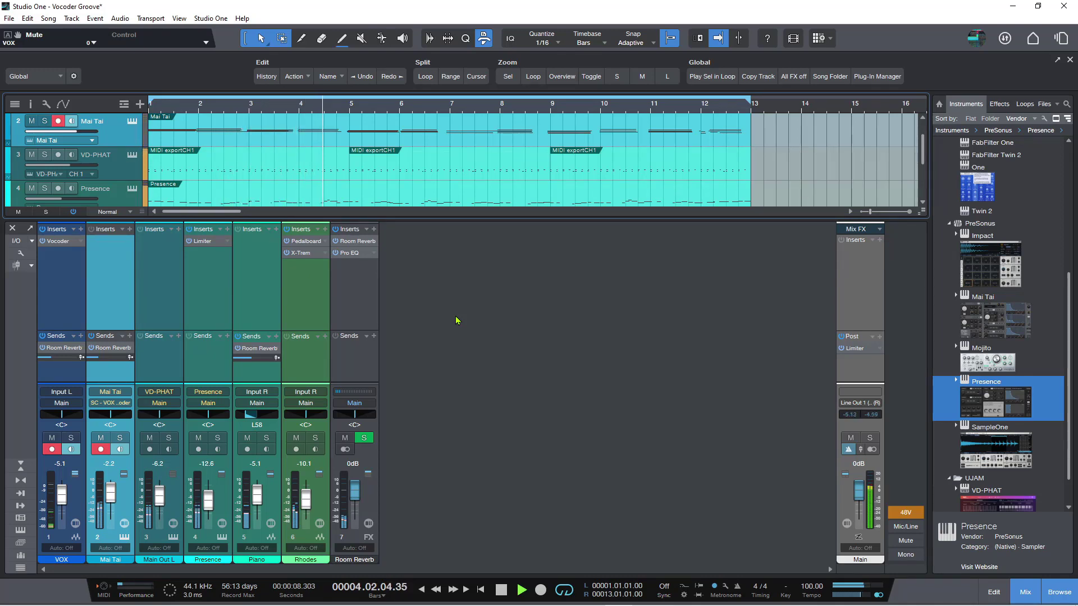
key("space")
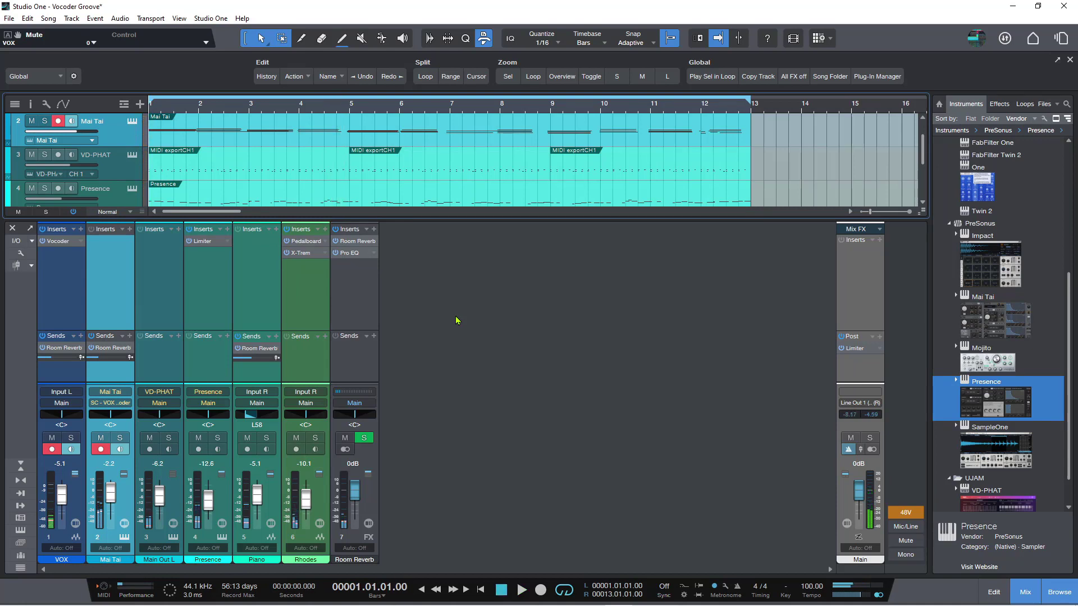